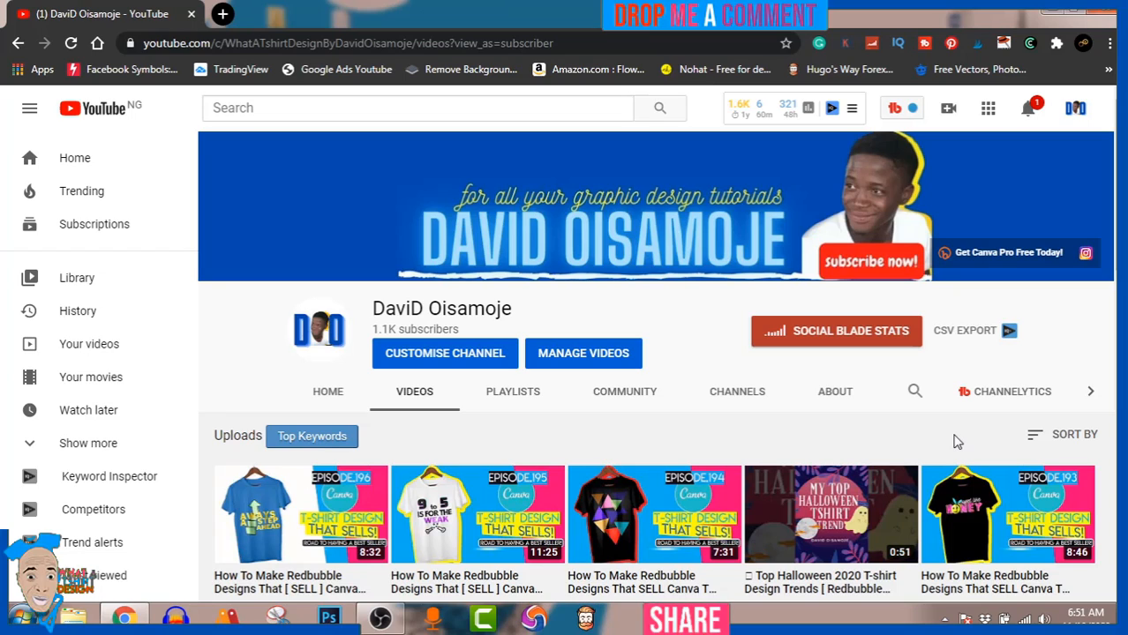
{"action": "scroll", "coordinate": [938, 433], "scroll_direction": "down", "scroll_amount": 8}
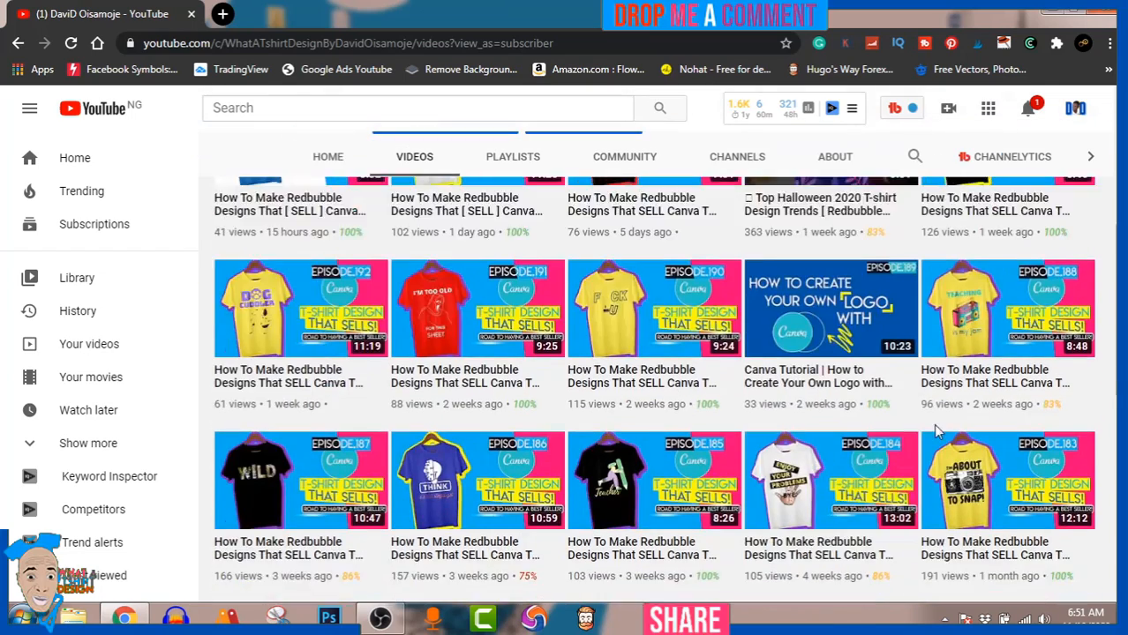
{"action": "scroll", "coordinate": [937, 431], "scroll_direction": "down", "scroll_amount": 1}
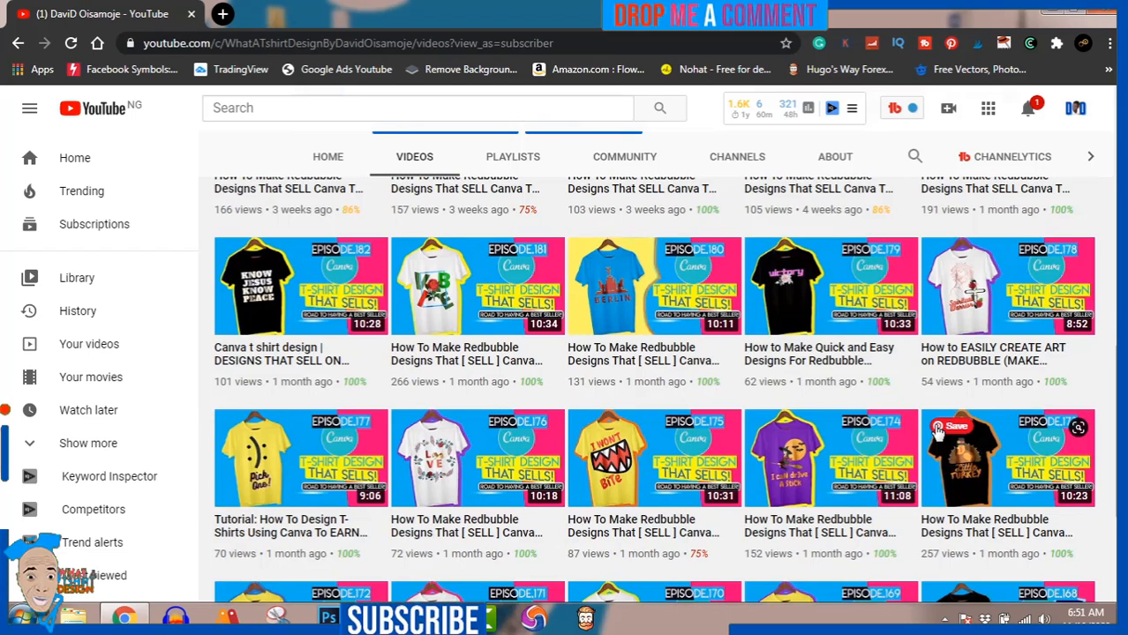
{"action": "scroll", "coordinate": [938, 431], "scroll_direction": "up", "scroll_amount": 4}
{"action": "scroll", "coordinate": [939, 431], "scroll_direction": "up", "scroll_amount": 5}
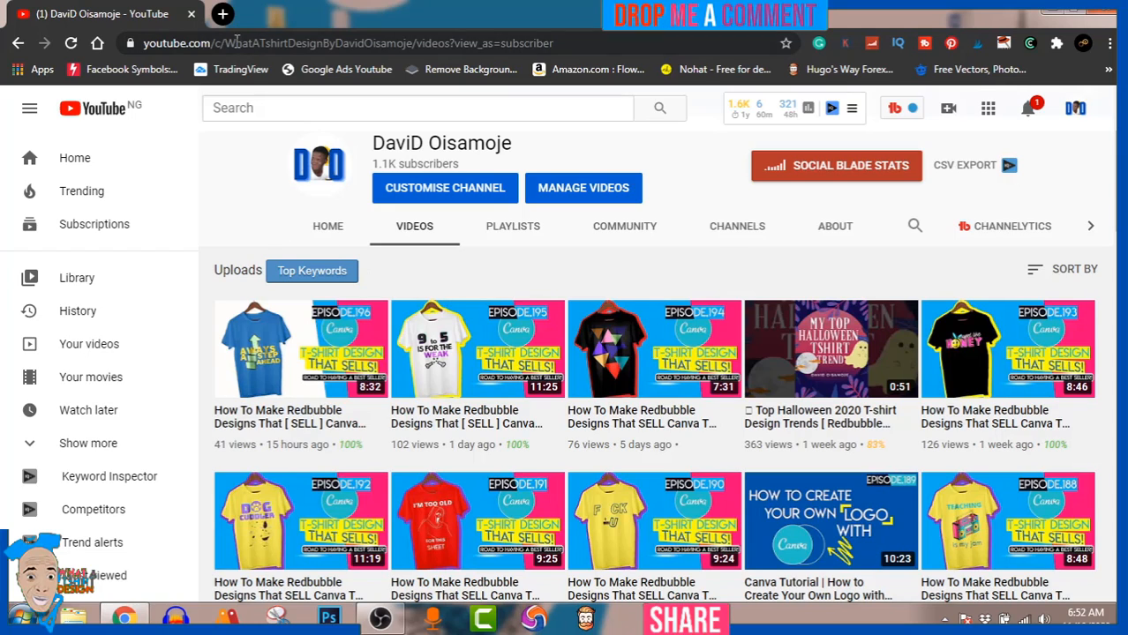
Step: Open Canva in a new browser tab and create a blank design with custom dimensions of 4500 × 5400 px
{"action": "left_click", "coordinate": [224, 14]}
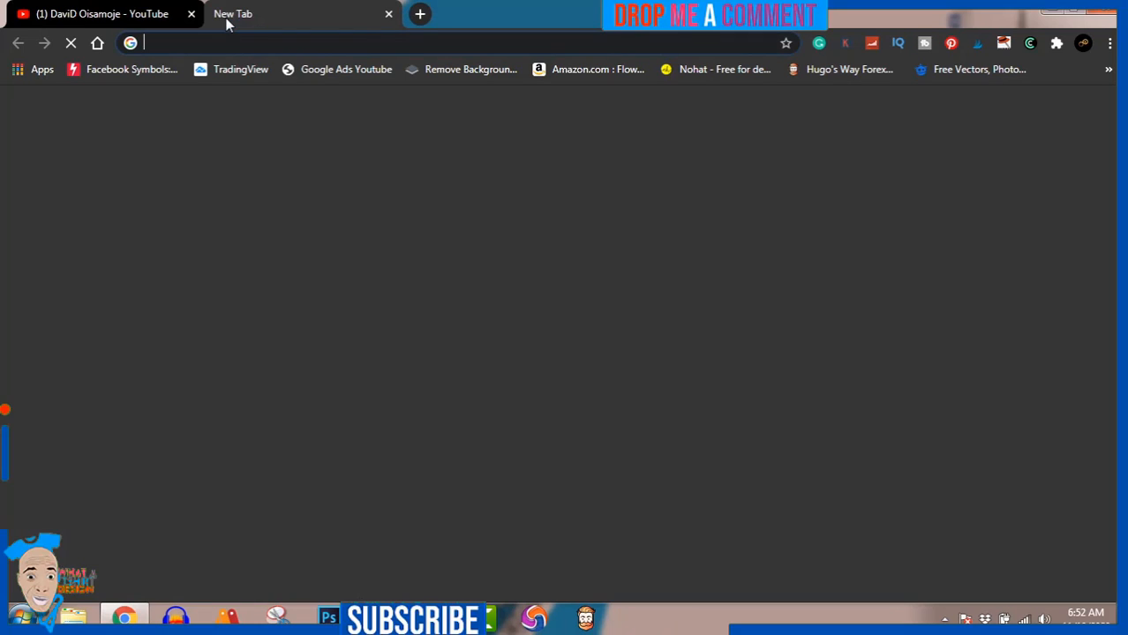
{"action": "left_click", "coordinate": [375, 537]}
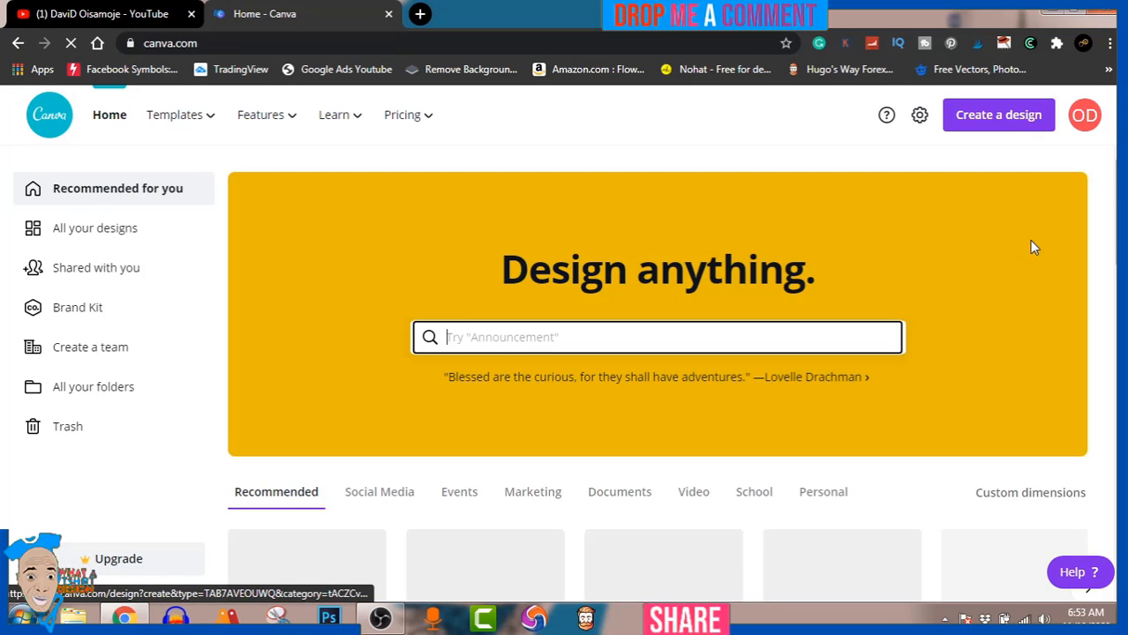
{"action": "left_click", "coordinate": [1011, 120]}
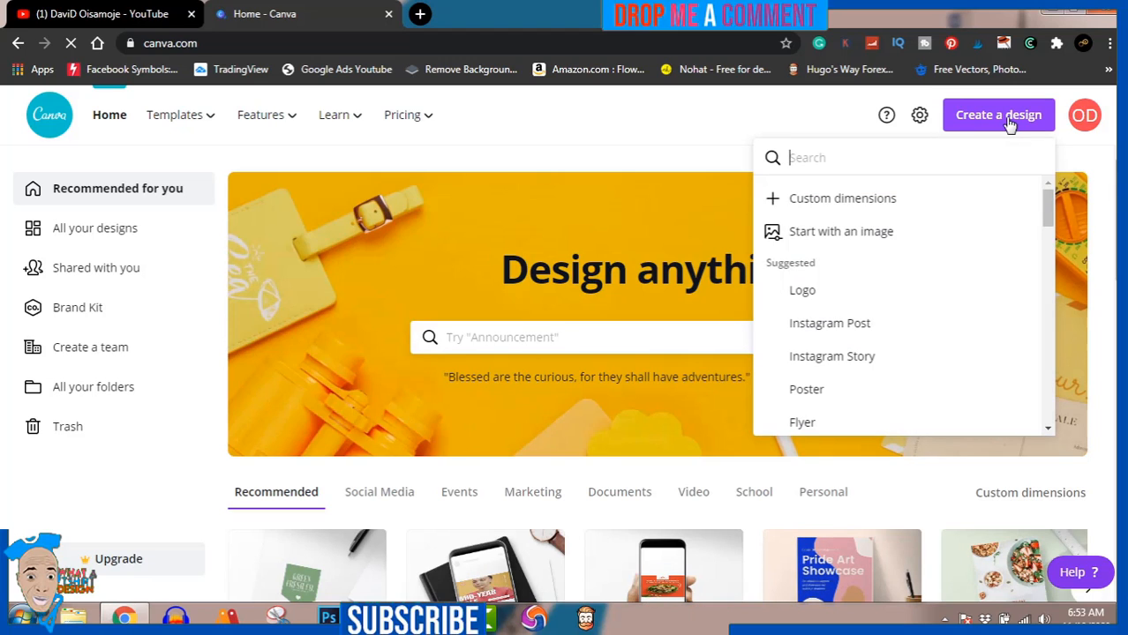
{"action": "left_click", "coordinate": [815, 200]}
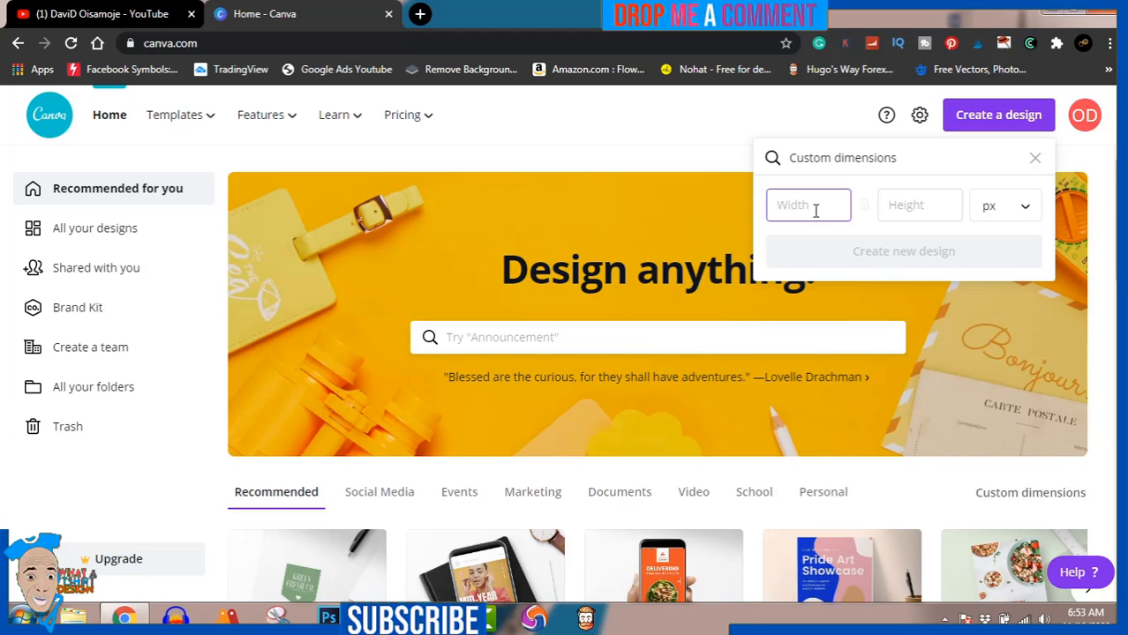
{"action": "type", "text": "4500"}
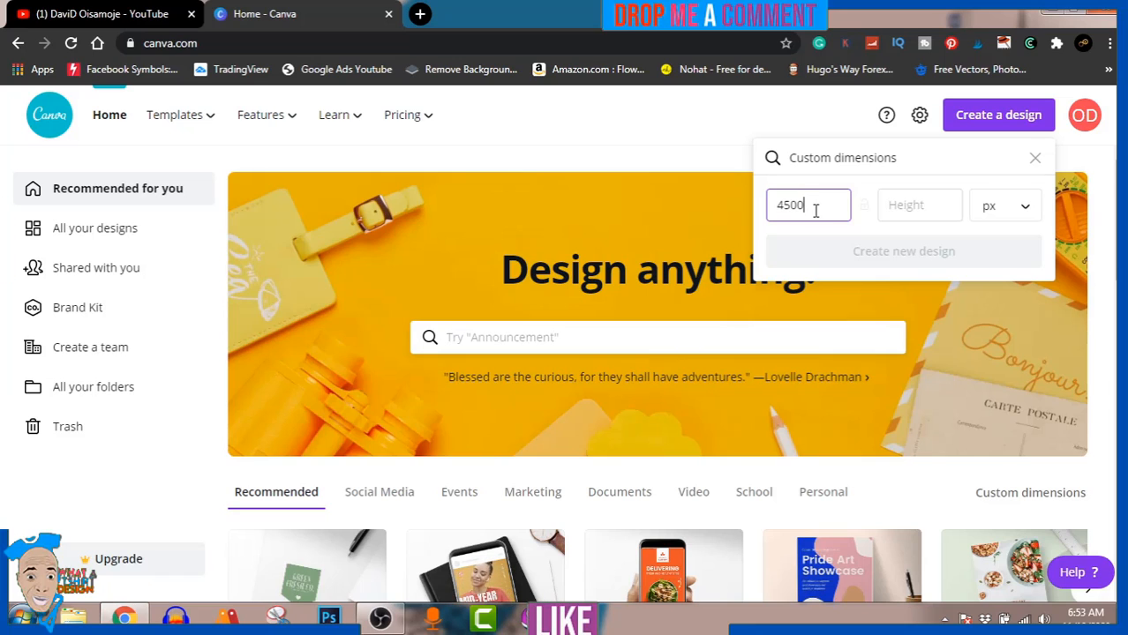
{"action": "left_click", "coordinate": [891, 205]}
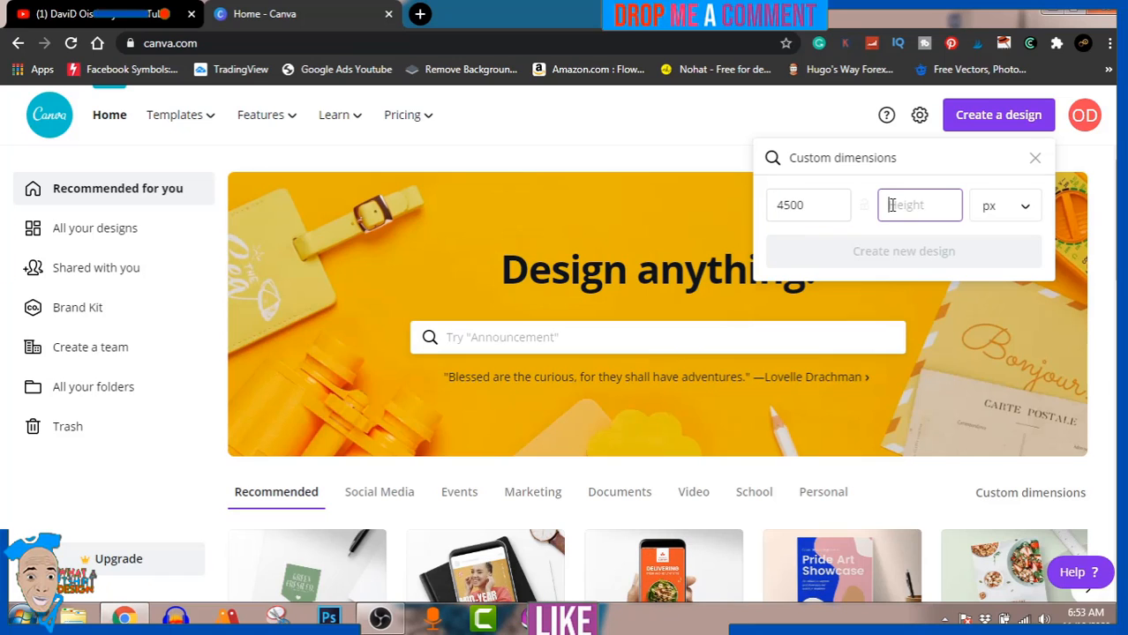
{"action": "type", "text": "5400"}
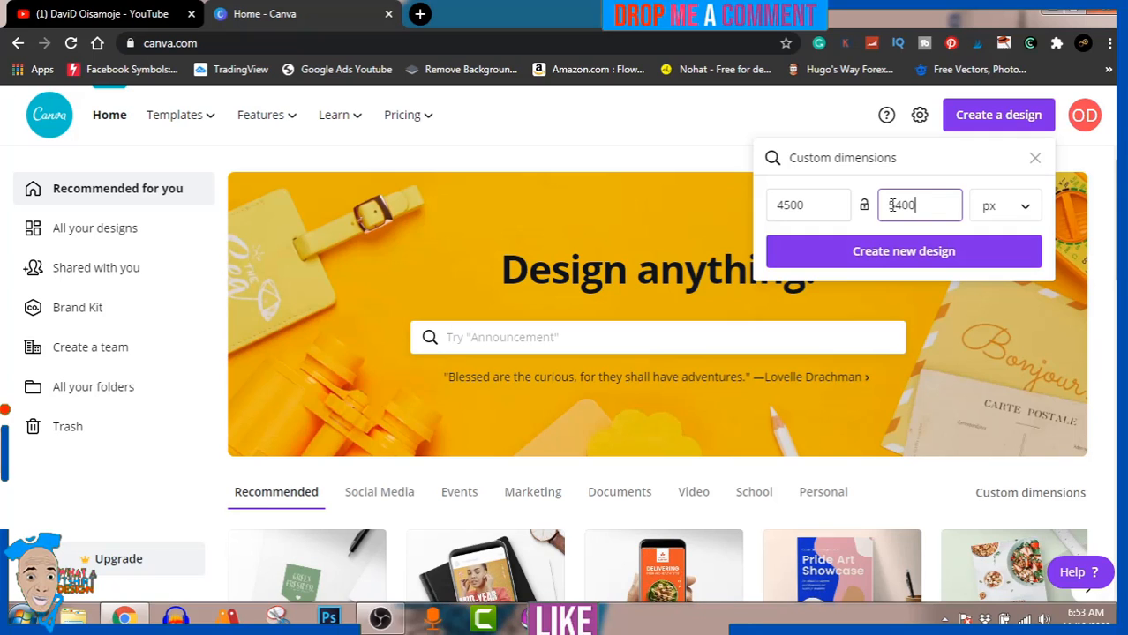
{"action": "left_click", "coordinate": [906, 253]}
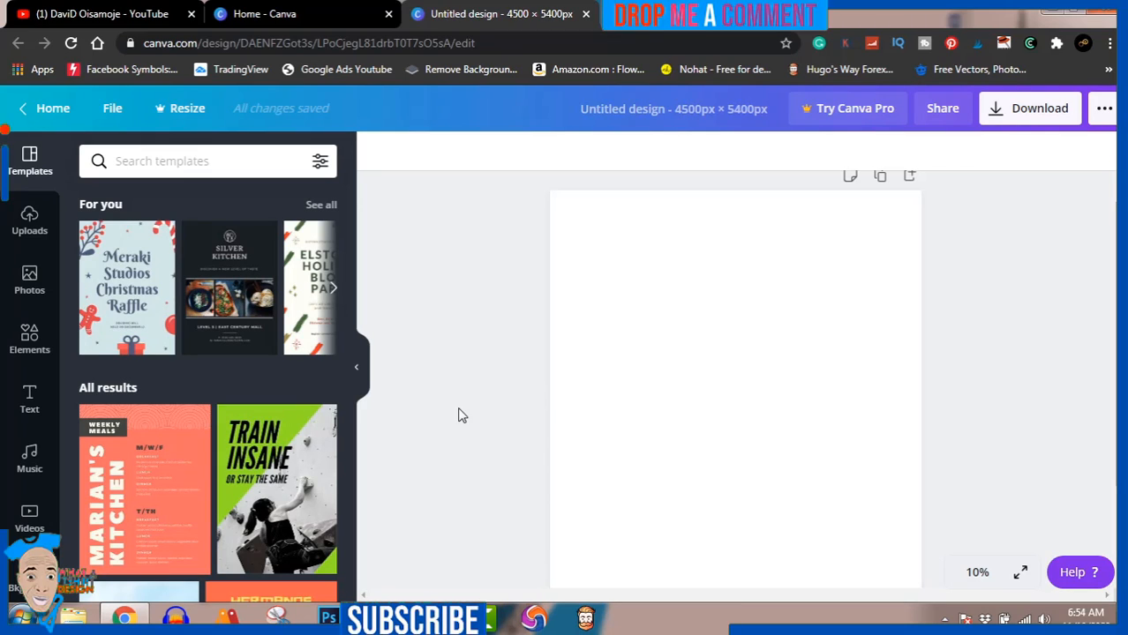
Step: Search the photo library for "nature"
{"action": "left_click", "coordinate": [30, 288]}
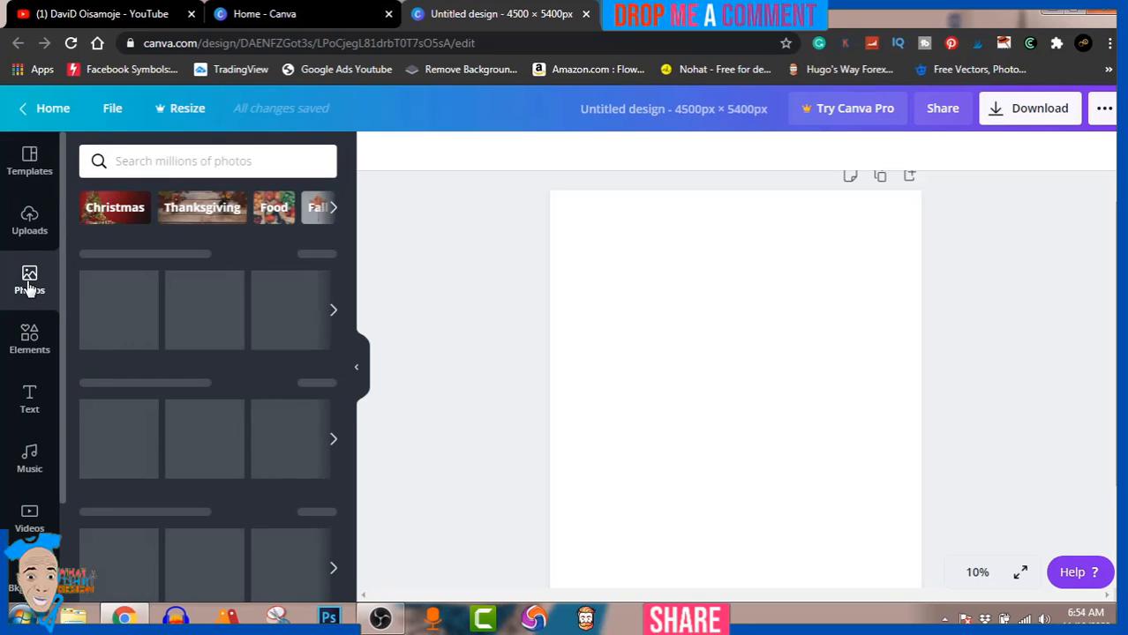
{"action": "left_click", "coordinate": [199, 160]}
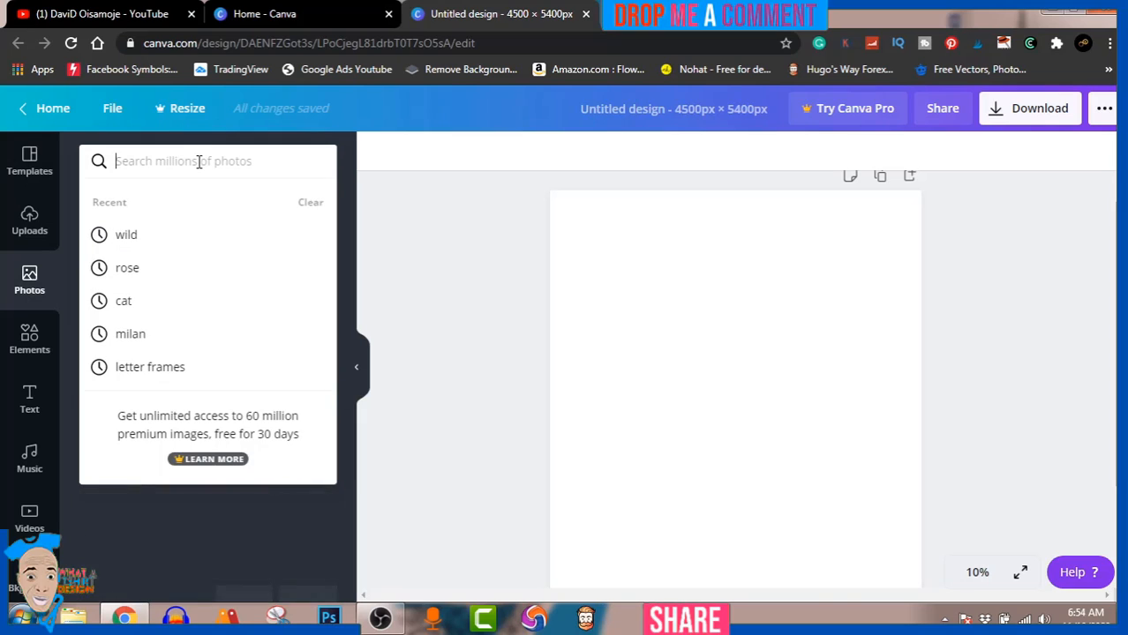
{"action": "type", "text": "na"}
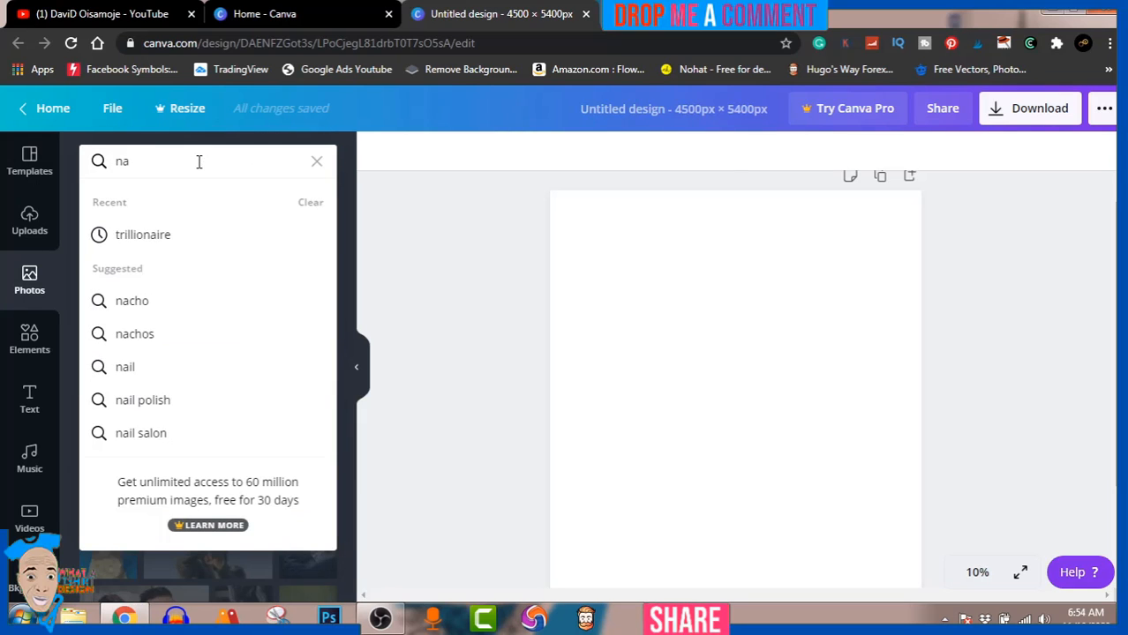
{"action": "type", "text": "ture"}
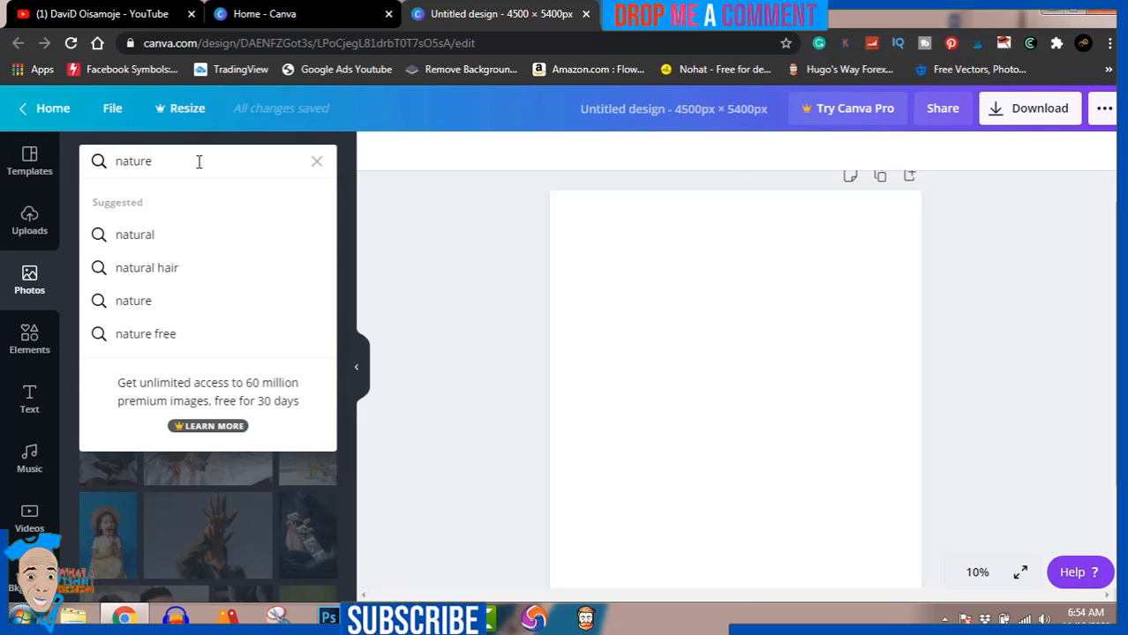
{"action": "key", "text": "Return"}
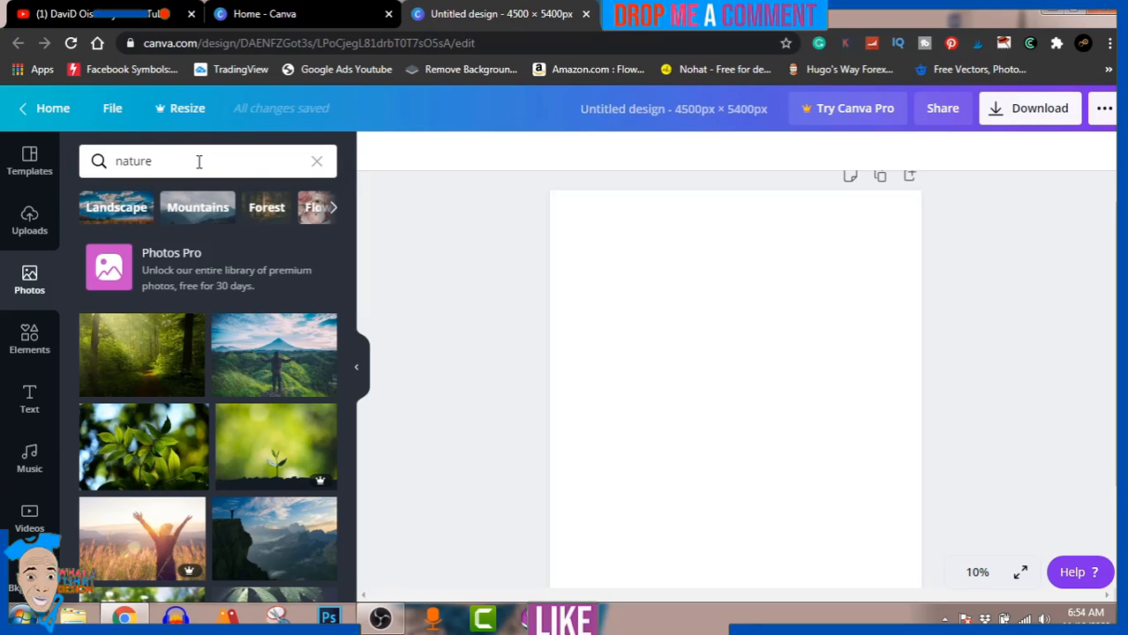
Step: Add the free photo of a blue mountain lake framed by evergreen trees to the page
{"action": "scroll", "coordinate": [188, 406], "scroll_direction": "down", "scroll_amount": 4}
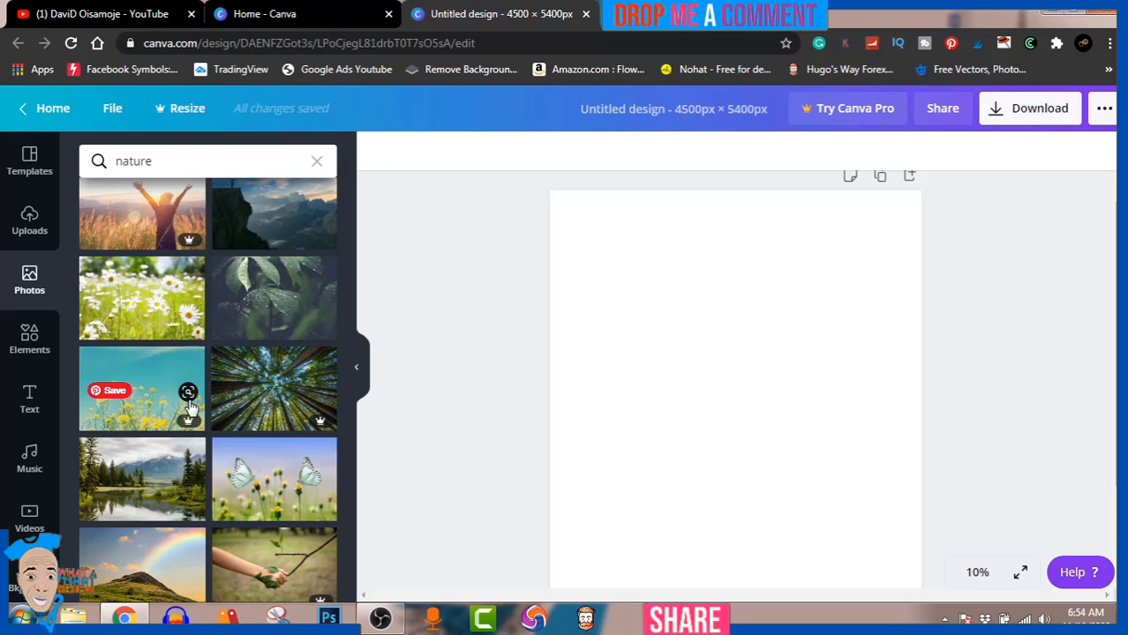
{"action": "scroll", "coordinate": [273, 330], "scroll_direction": "down", "scroll_amount": 6}
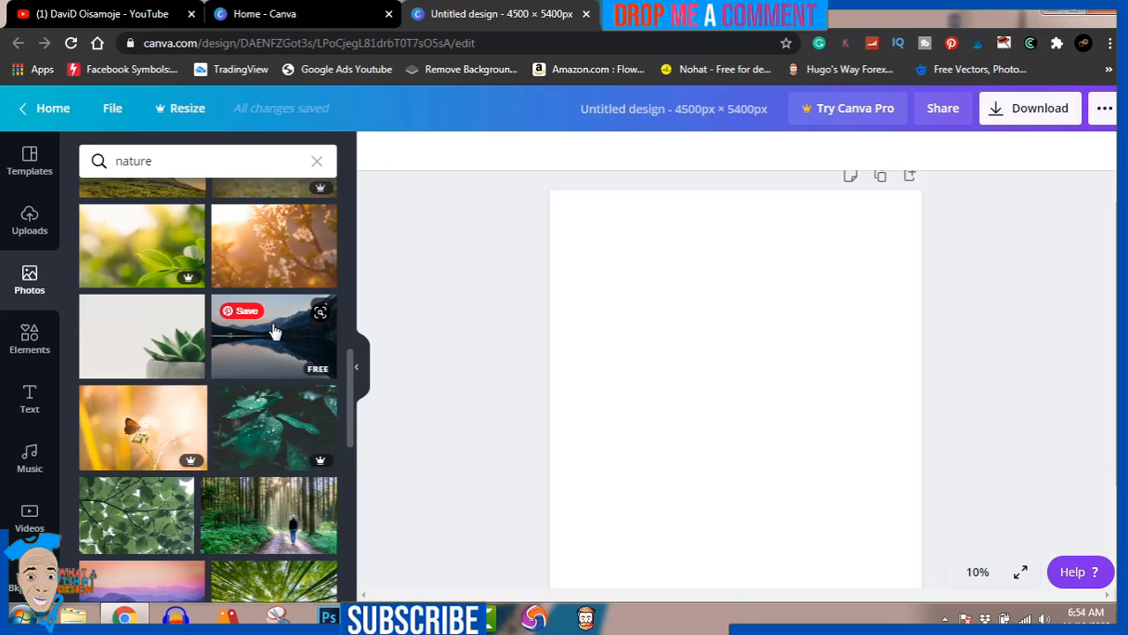
{"action": "scroll", "coordinate": [273, 330], "scroll_direction": "down", "scroll_amount": 4}
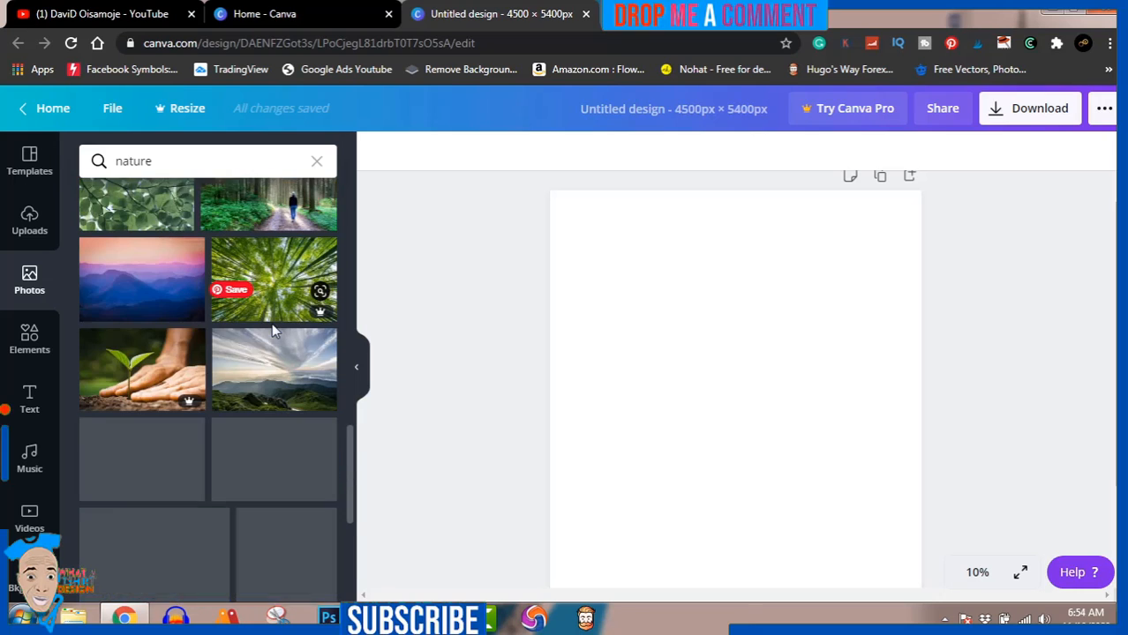
{"action": "scroll", "coordinate": [272, 330], "scroll_direction": "down", "scroll_amount": 2}
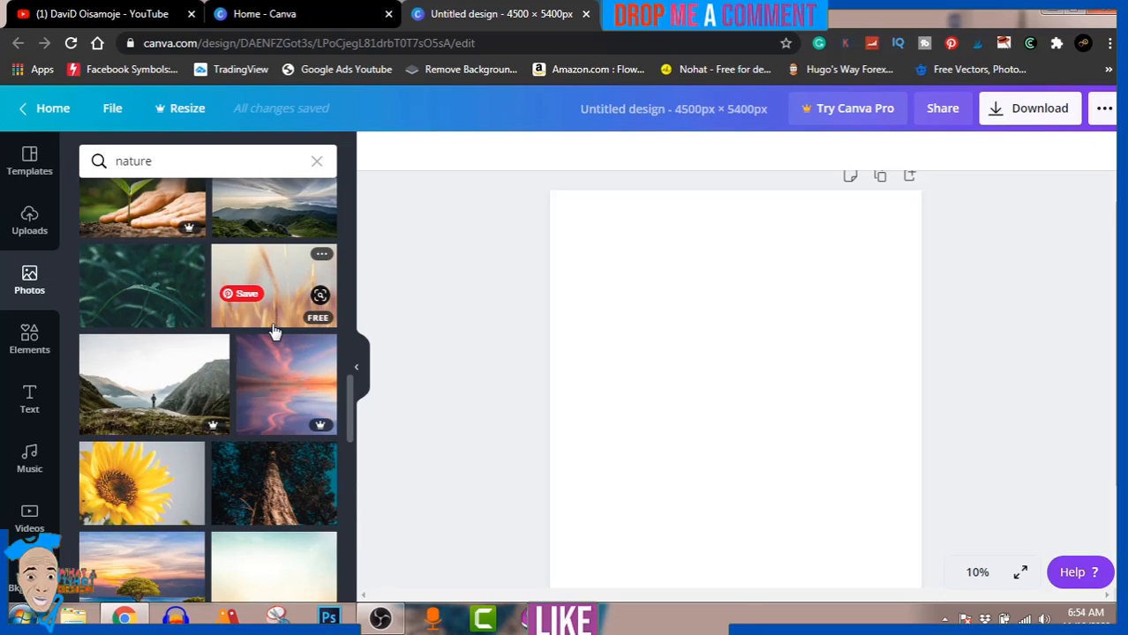
{"action": "scroll", "coordinate": [274, 331], "scroll_direction": "down", "scroll_amount": 4}
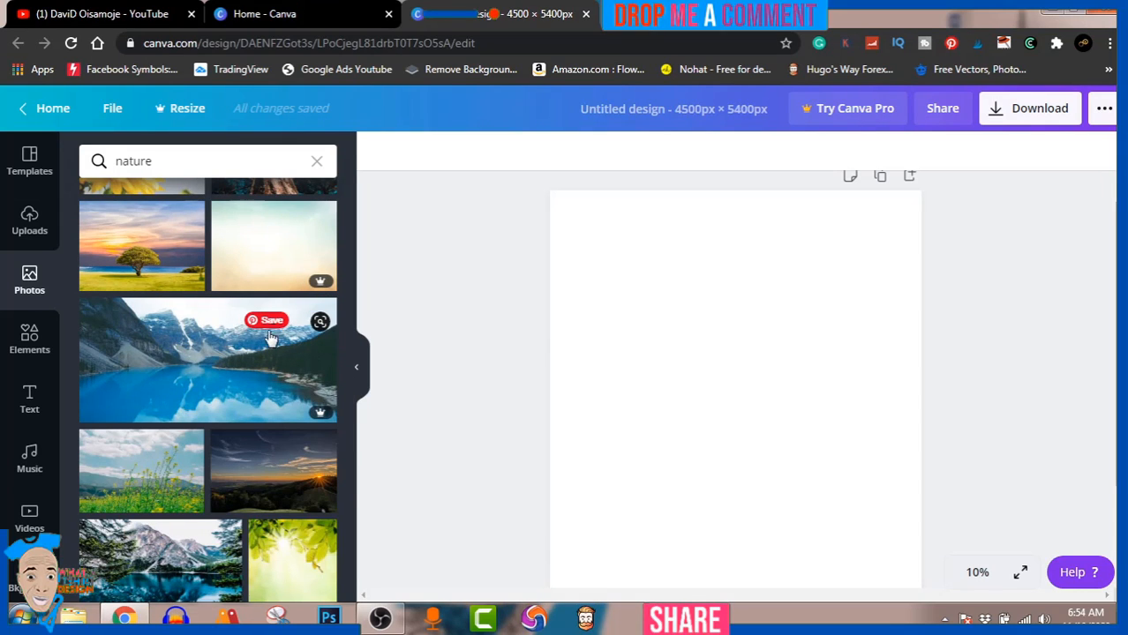
{"action": "scroll", "coordinate": [239, 428], "scroll_direction": "down", "scroll_amount": 3}
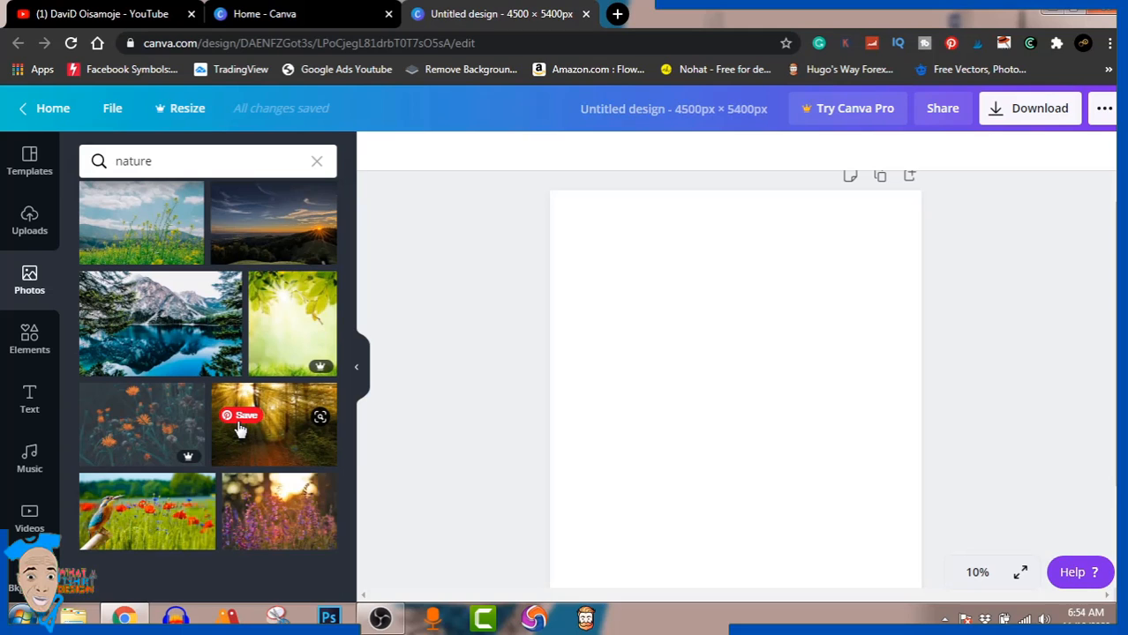
{"action": "left_click", "coordinate": [157, 329]}
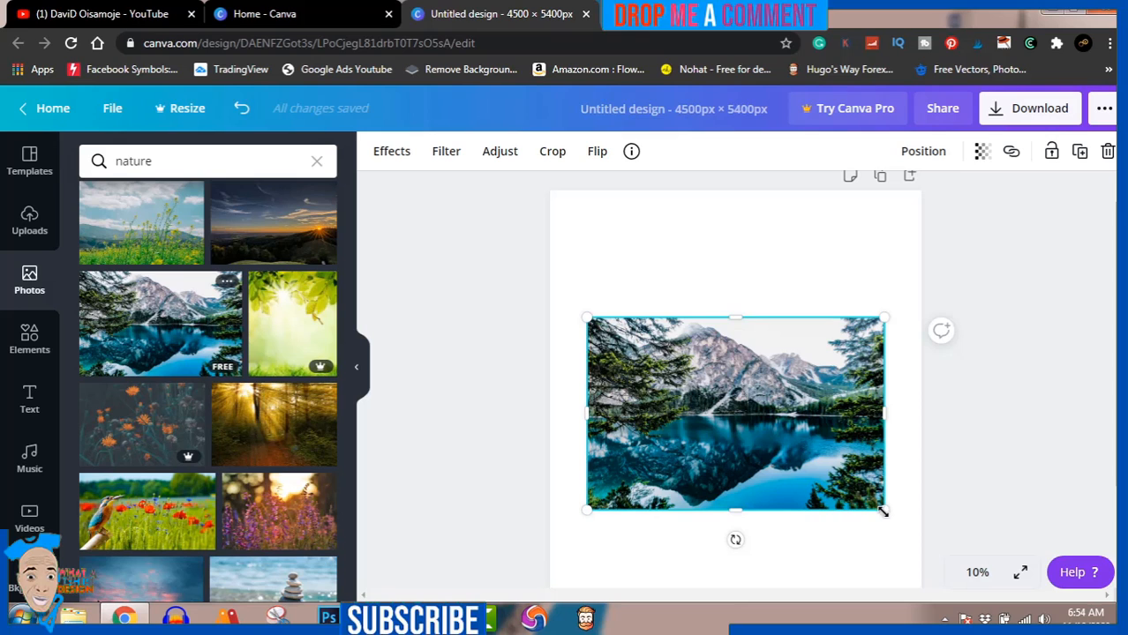
Step: Shrink the mountain lake photo to a little under two thirds of the page width, centre it horizontally, and deselect it
{"action": "left_click_drag", "start_coordinate": [883, 510], "coordinate": [811, 475]}
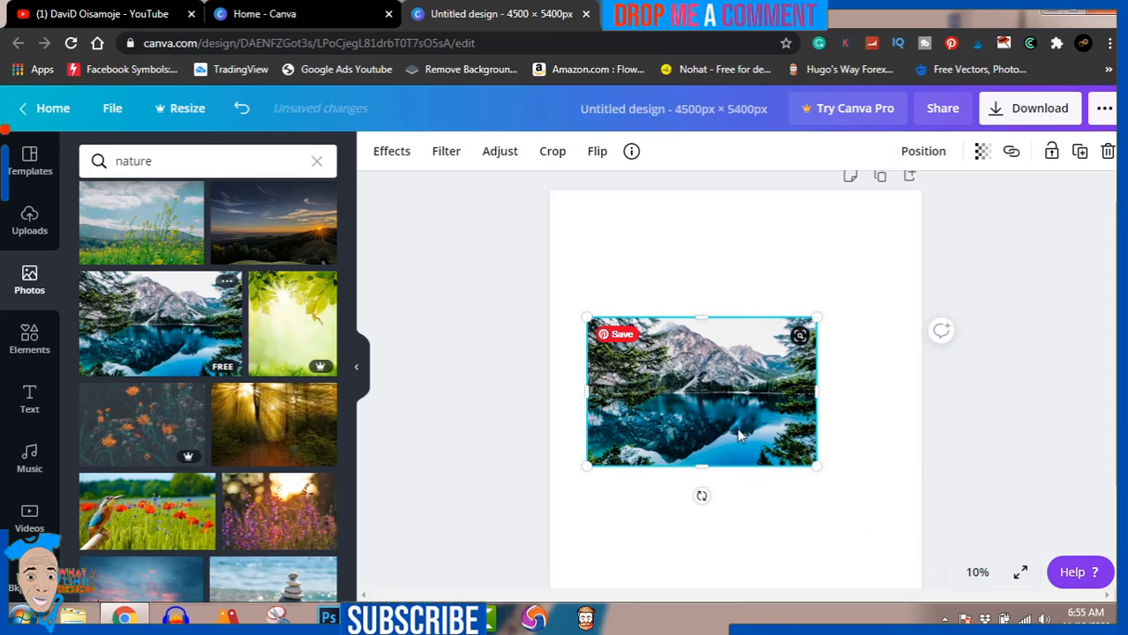
{"action": "left_click_drag", "start_coordinate": [729, 420], "coordinate": [766, 439]}
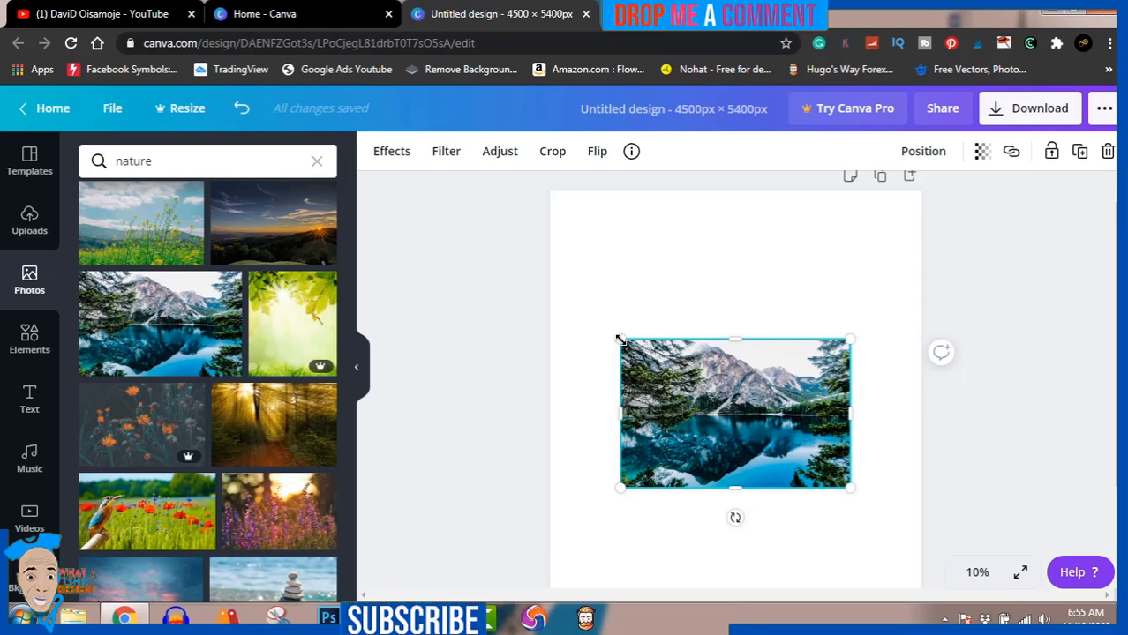
{"action": "mouse_move", "coordinate": [621, 340]}
{"action": "left_mouse_down"}
{"action": "mouse_move", "coordinate": [605, 326]}
{"action": "mouse_move", "coordinate": [636, 353]}
{"action": "mouse_move", "coordinate": [593, 322]}
{"action": "mouse_move", "coordinate": [648, 350]}
{"action": "mouse_move", "coordinate": [619, 336]}
{"action": "left_mouse_up"}
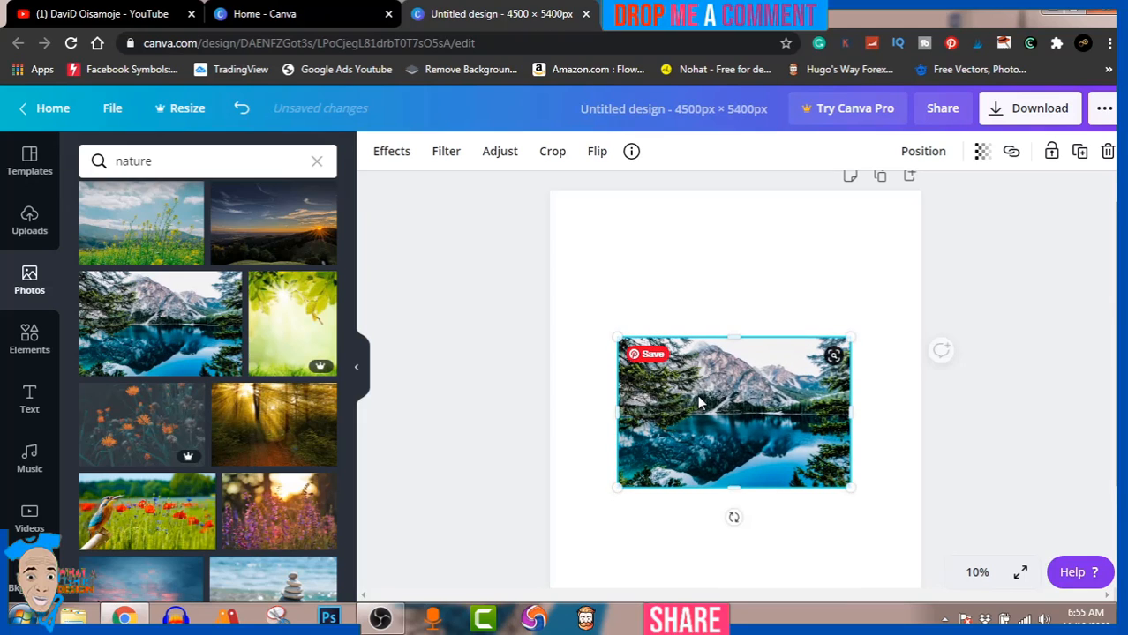
{"action": "mouse_move", "coordinate": [698, 396]}
{"action": "left_mouse_down"}
{"action": "mouse_move", "coordinate": [716, 390]}
{"action": "mouse_move", "coordinate": [699, 395]}
{"action": "left_mouse_up"}
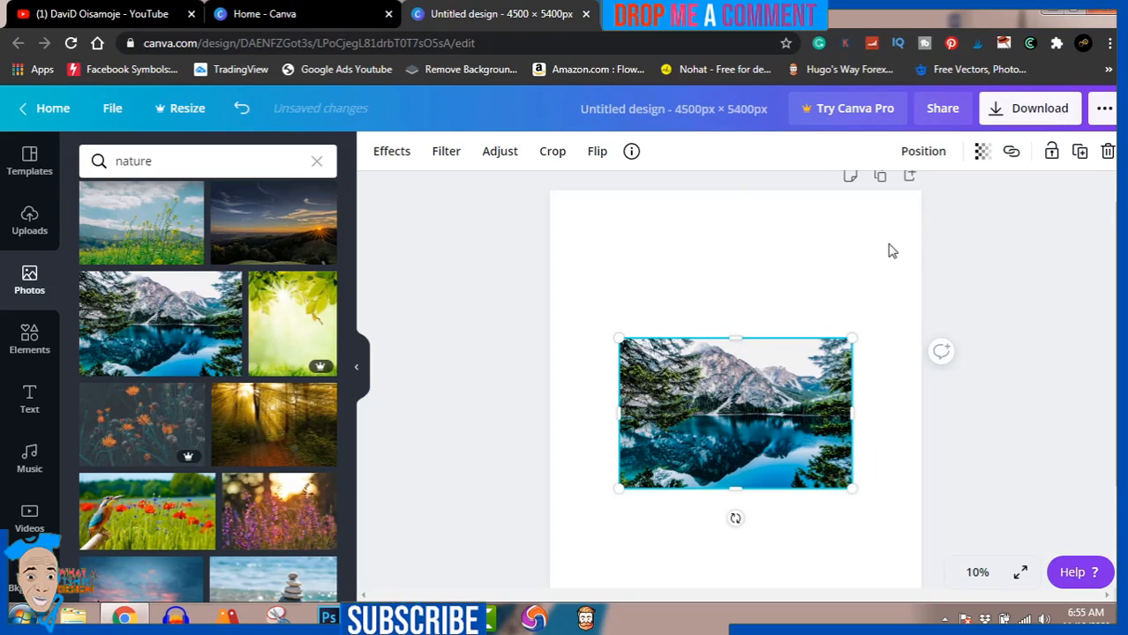
{"action": "left_click", "coordinate": [972, 253]}
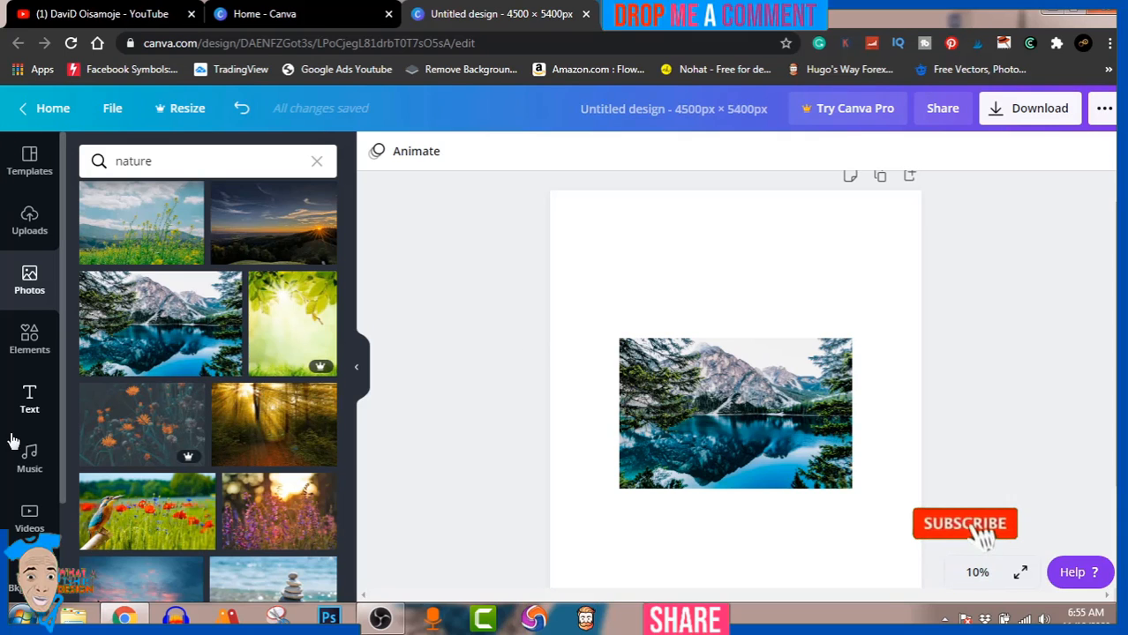
Step: Browse the full set of basic shapes in the elements library and add the sharp-cornered square outline to the page
{"action": "left_click", "coordinate": [29, 343]}
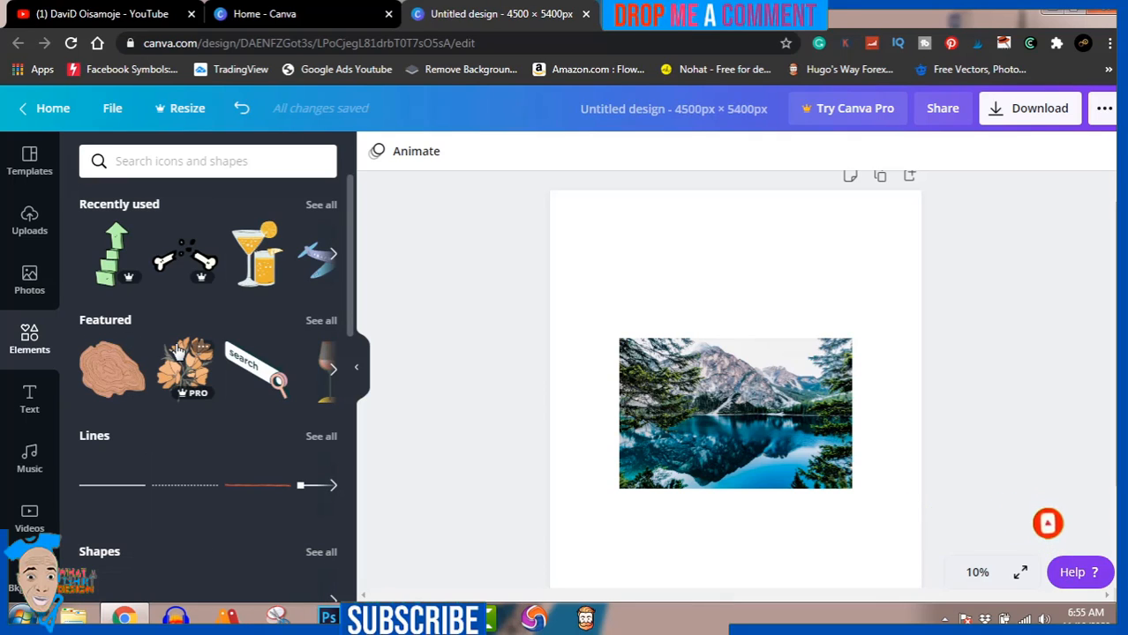
{"action": "scroll", "coordinate": [177, 351], "scroll_direction": "down", "scroll_amount": 1}
{"action": "scroll", "coordinate": [177, 351], "scroll_direction": "down", "scroll_amount": 1}
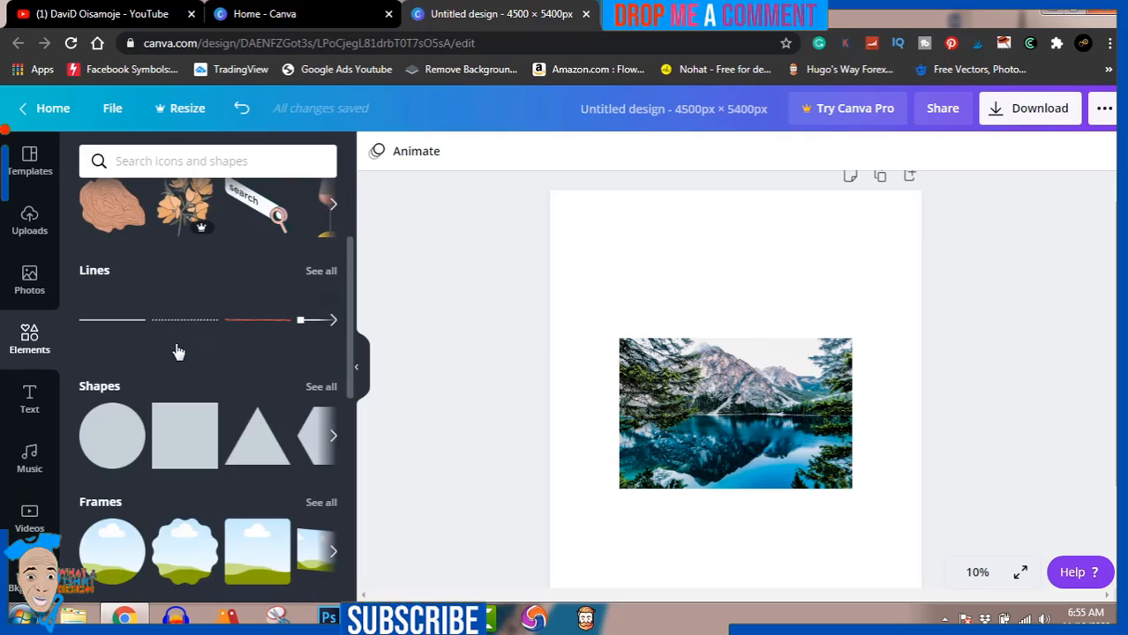
{"action": "scroll", "coordinate": [177, 351], "scroll_direction": "down", "scroll_amount": 1}
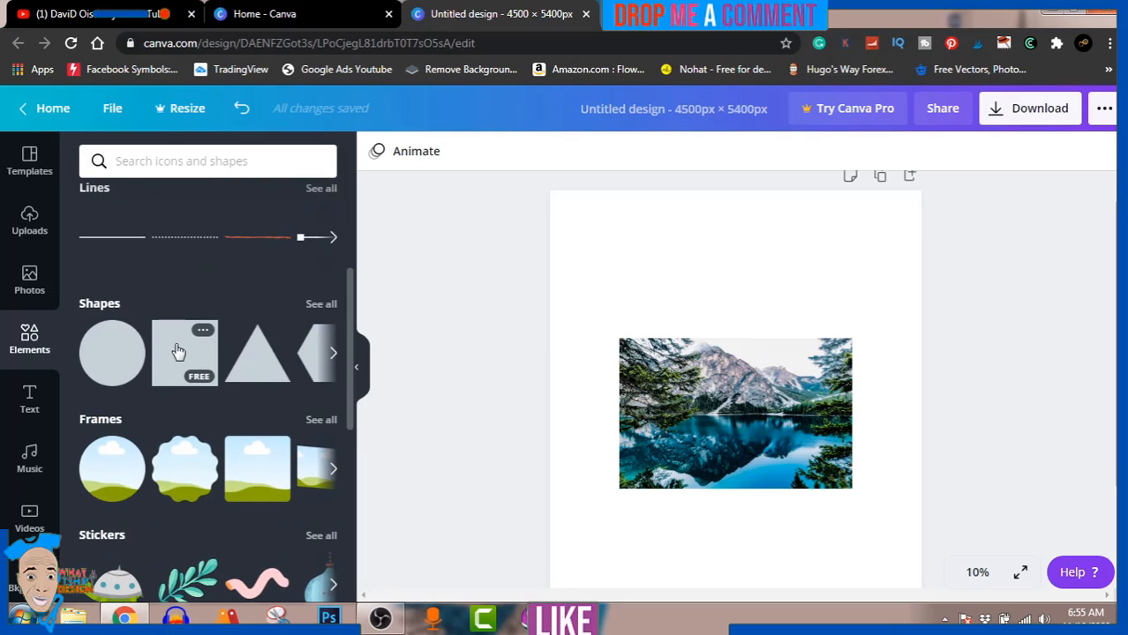
{"action": "left_click", "coordinate": [333, 353]}
{"action": "left_click", "coordinate": [333, 353]}
{"action": "left_click", "coordinate": [333, 353]}
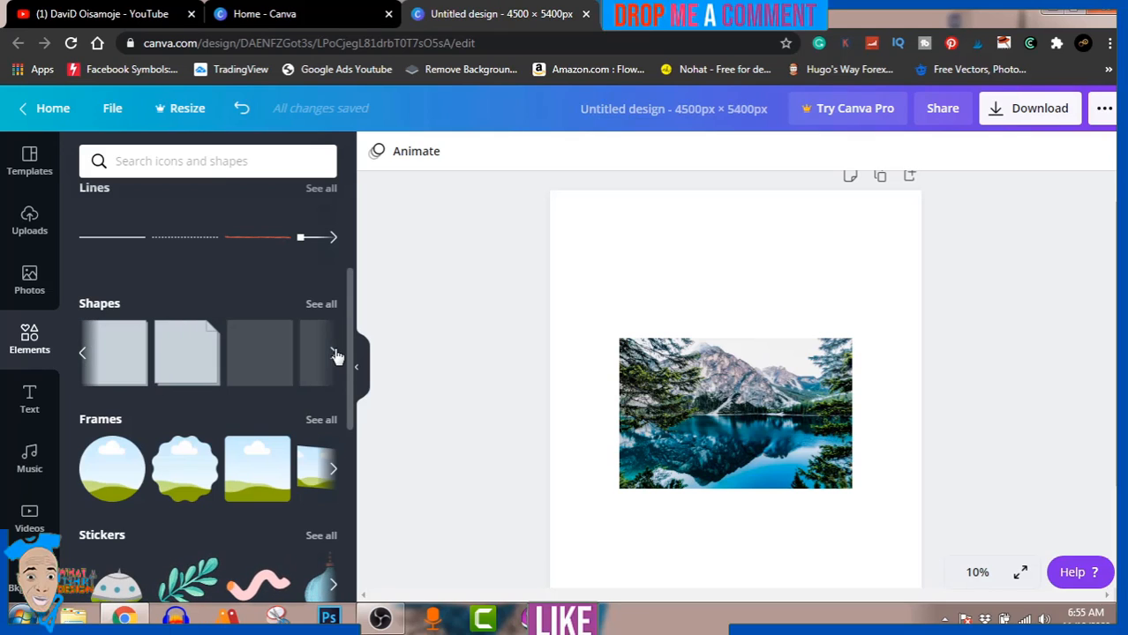
{"action": "left_click", "coordinate": [322, 305]}
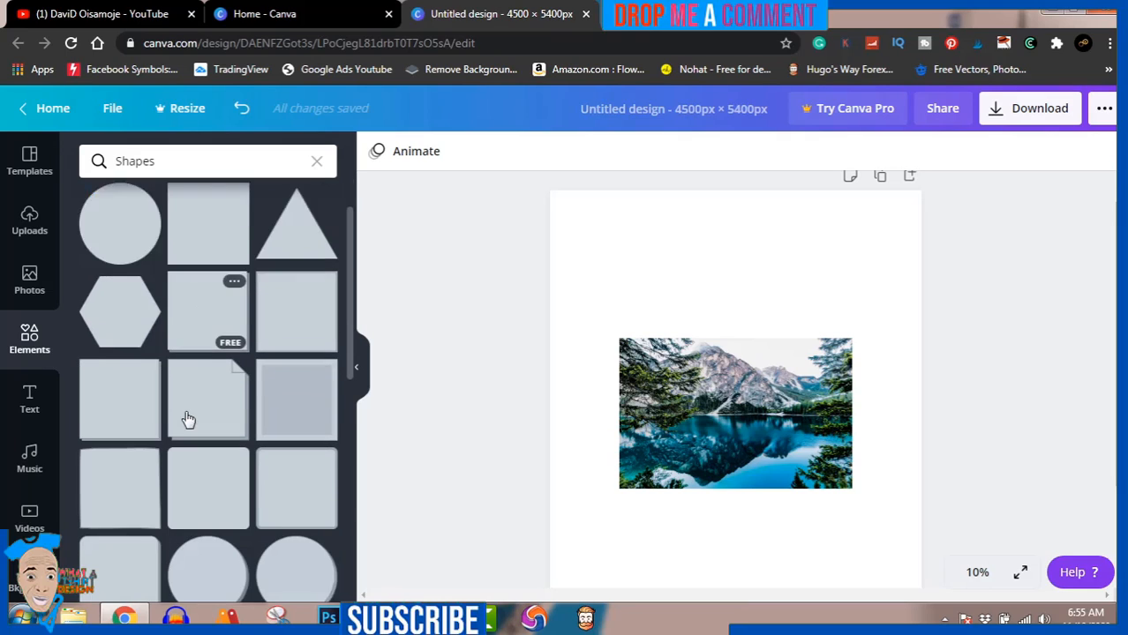
{"action": "scroll", "coordinate": [187, 418], "scroll_direction": "down", "scroll_amount": 3}
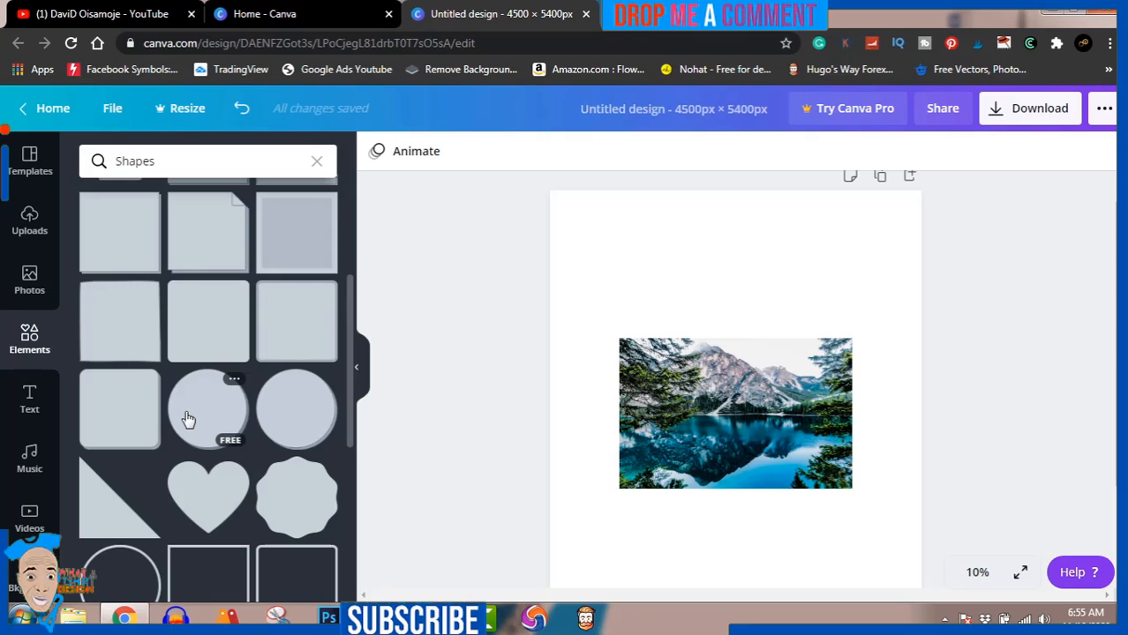
{"action": "scroll", "coordinate": [187, 419], "scroll_direction": "down", "scroll_amount": 2}
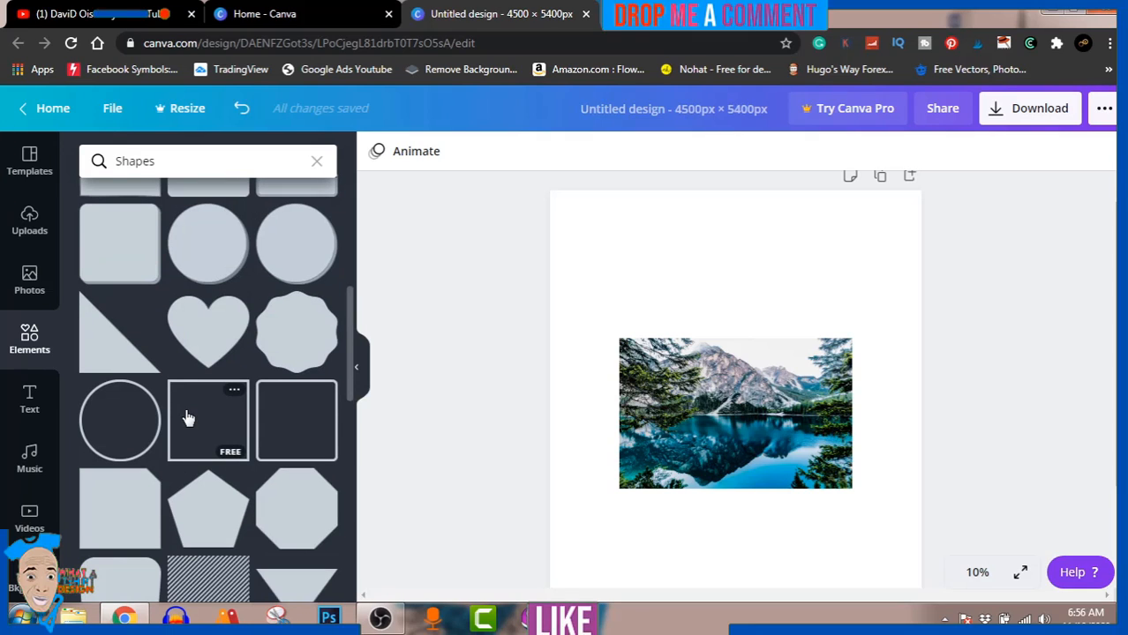
{"action": "left_click", "coordinate": [187, 419]}
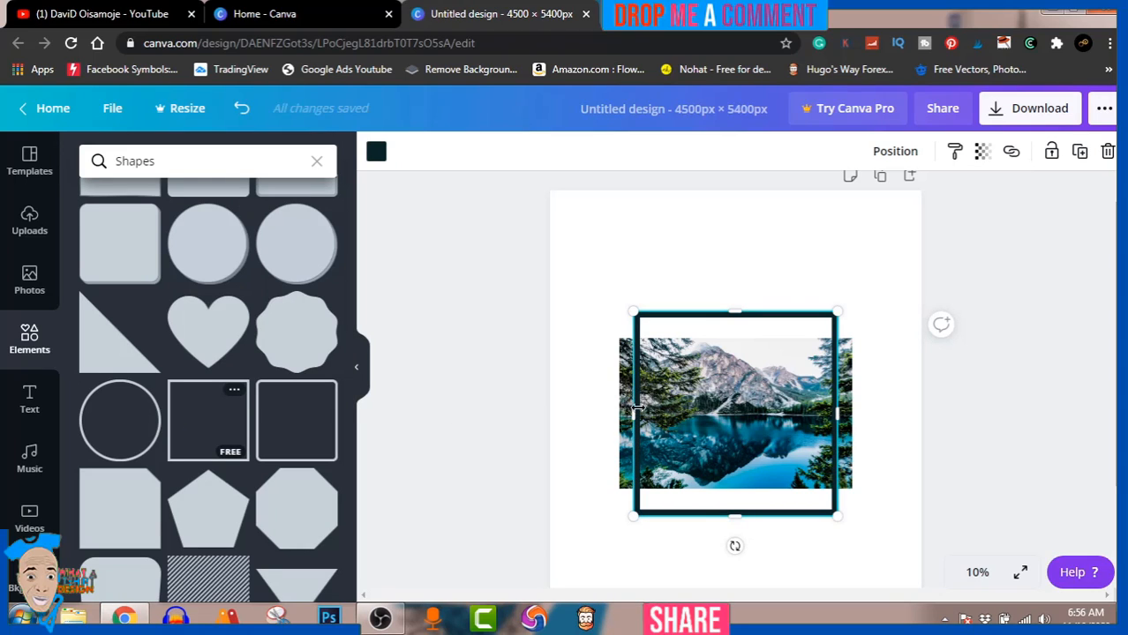
Step: Reshape the square outline into a tall, narrow rectangle centred on the photo, extending above and below it, and deselect it
{"action": "left_click_drag", "start_coordinate": [633, 414], "coordinate": [673, 414]}
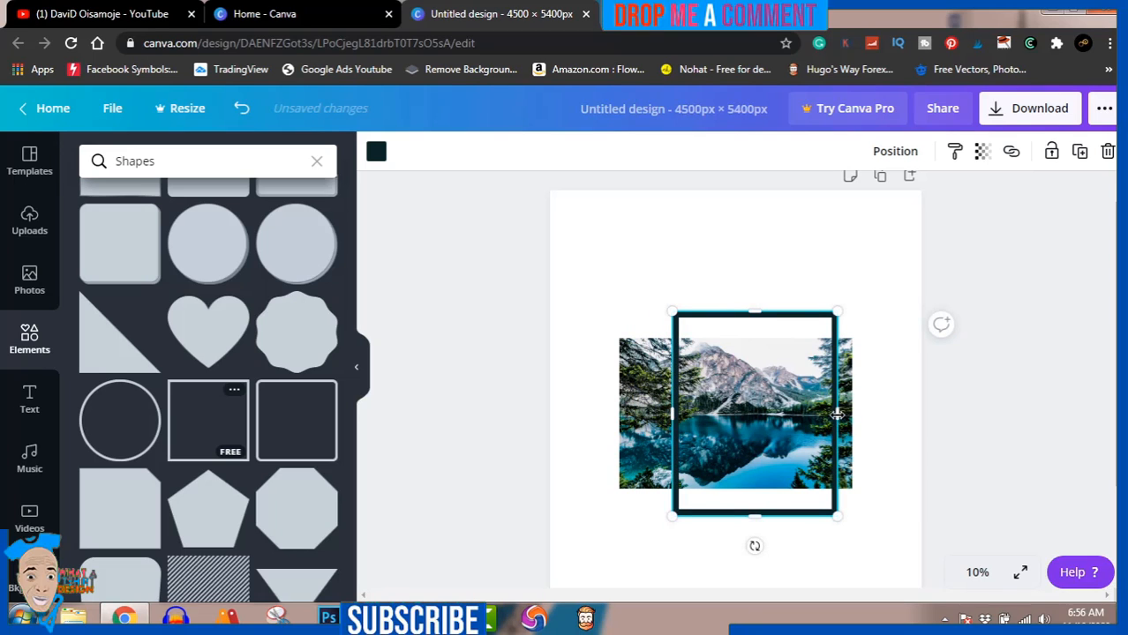
{"action": "left_click_drag", "start_coordinate": [838, 415], "coordinate": [757, 440]}
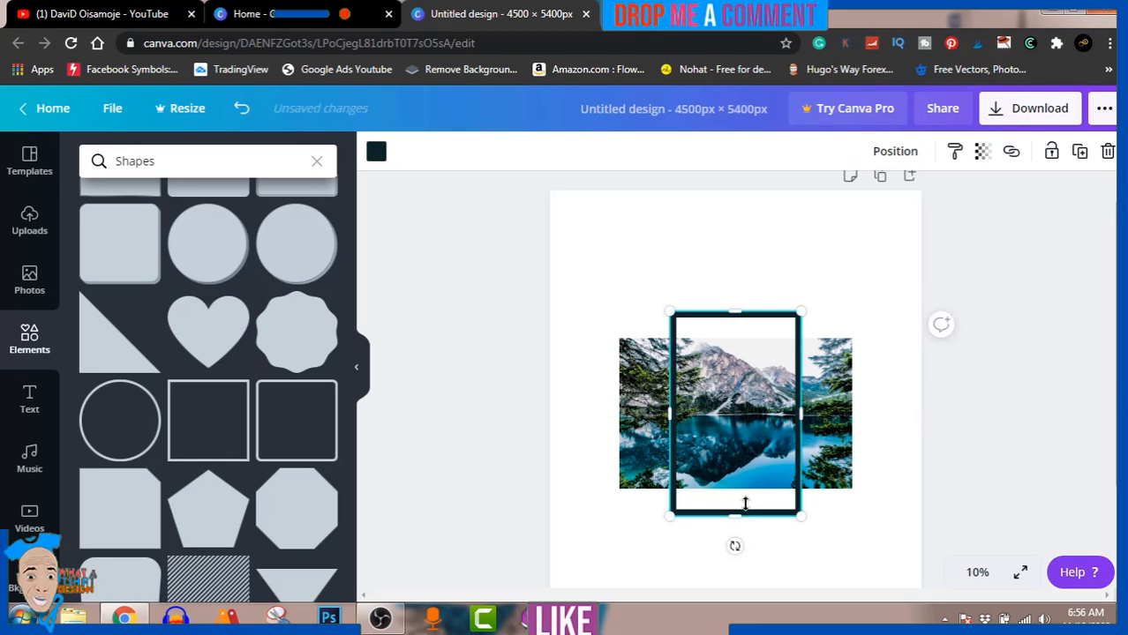
{"action": "mouse_move", "coordinate": [735, 513]}
{"action": "left_mouse_down"}
{"action": "mouse_move", "coordinate": [732, 556]}
{"action": "mouse_move", "coordinate": [743, 501]}
{"action": "left_mouse_up"}
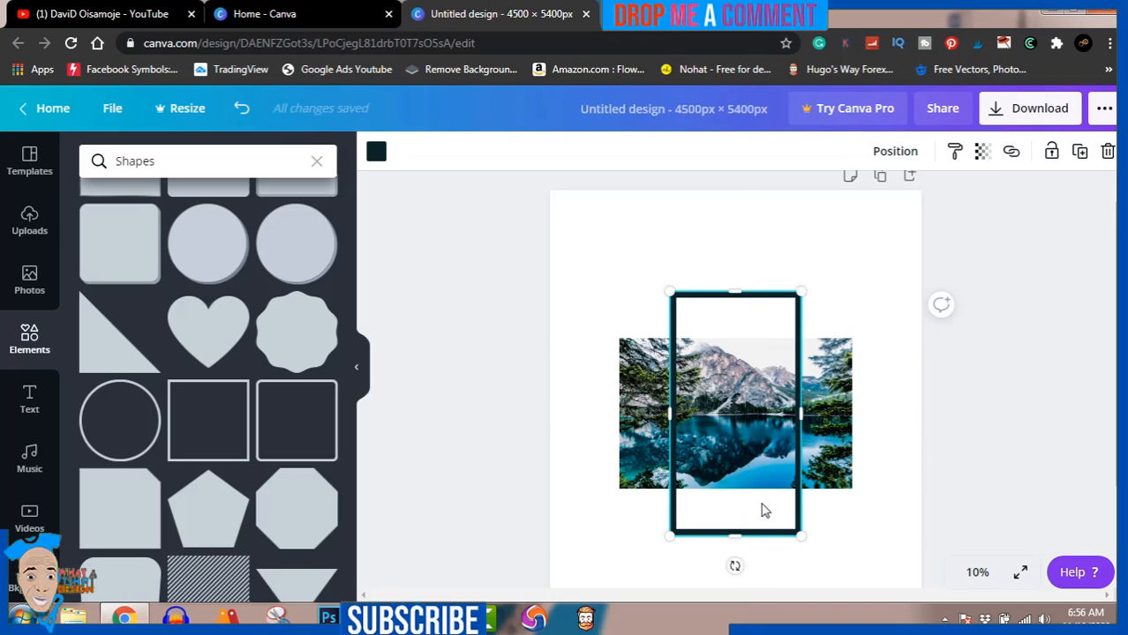
{"action": "left_click", "coordinate": [1027, 436]}
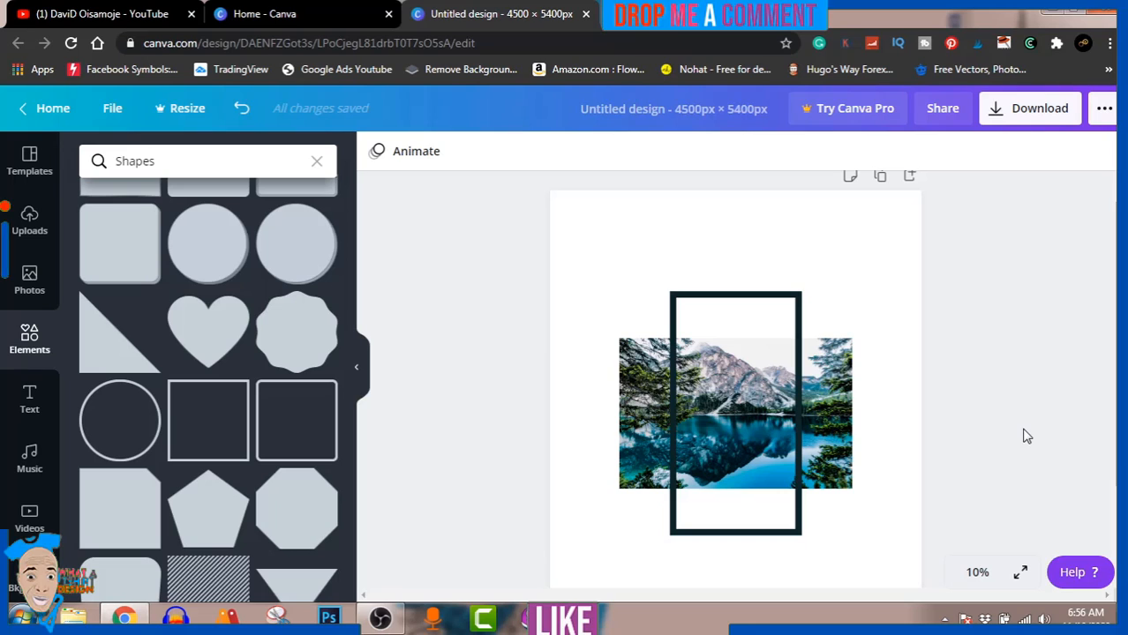
Step: Add the "DAZZLE eau de parfum" font combination to the page and enlarge it to more than half the page width
{"action": "left_click", "coordinate": [30, 409]}
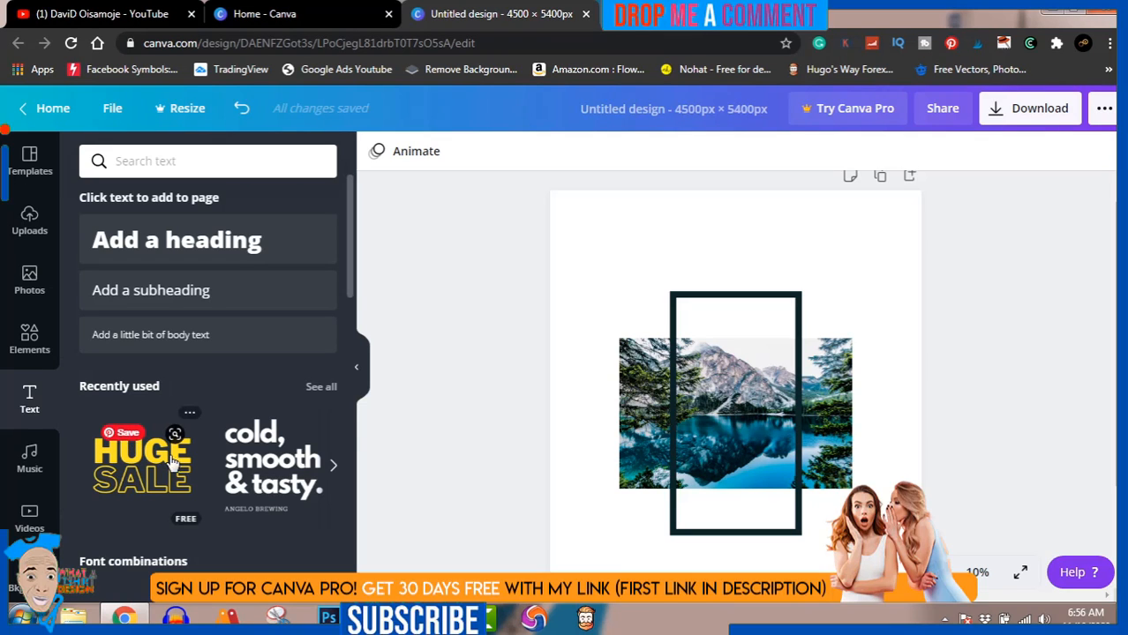
{"action": "scroll", "coordinate": [150, 460], "scroll_direction": "down", "scroll_amount": 4}
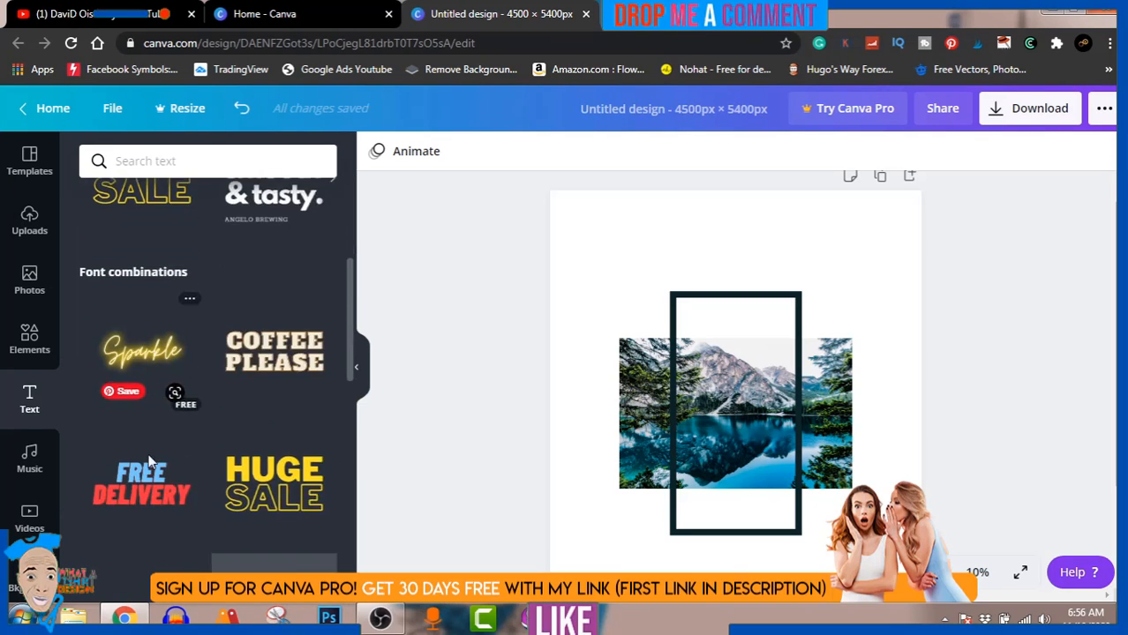
{"action": "scroll", "coordinate": [150, 463], "scroll_direction": "down", "scroll_amount": 5}
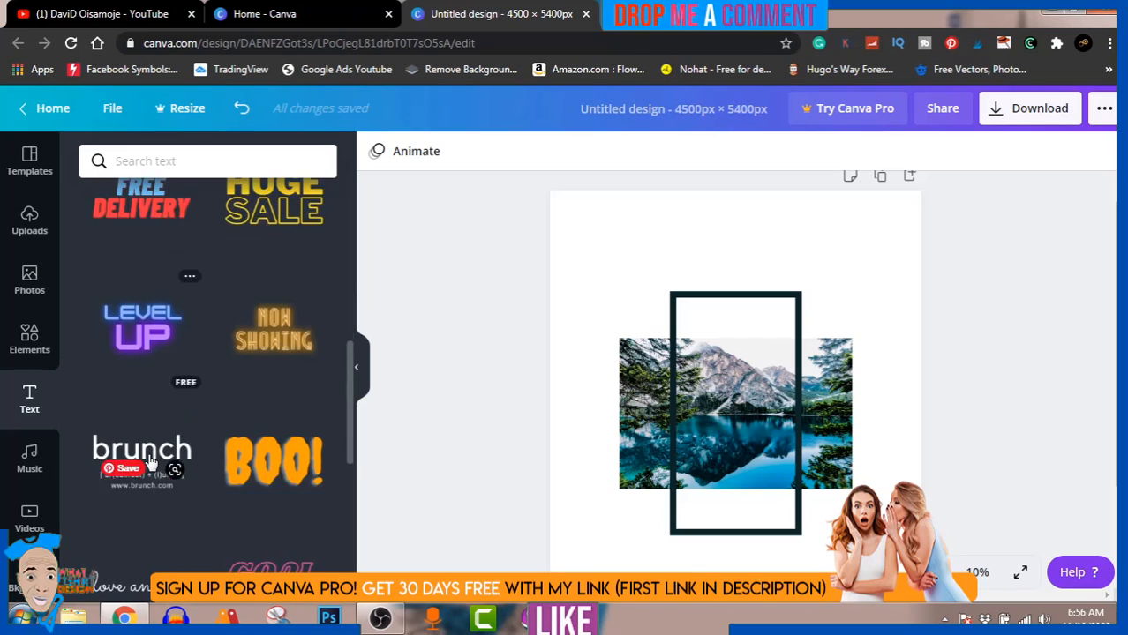
{"action": "scroll", "coordinate": [150, 461], "scroll_direction": "down", "scroll_amount": 4}
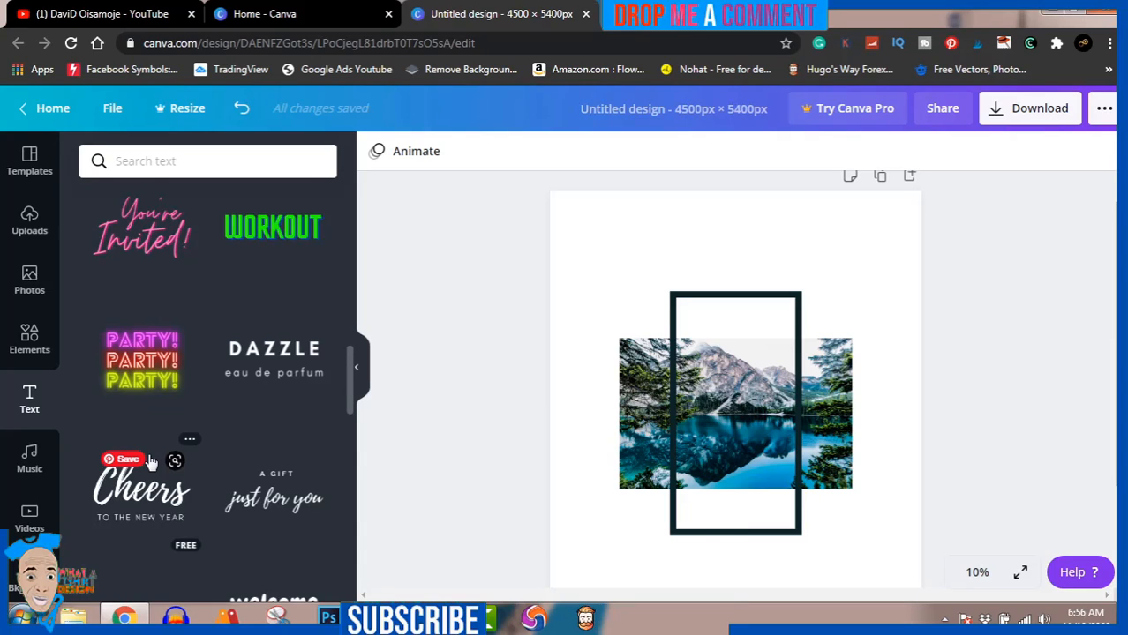
{"action": "left_click", "coordinate": [276, 353]}
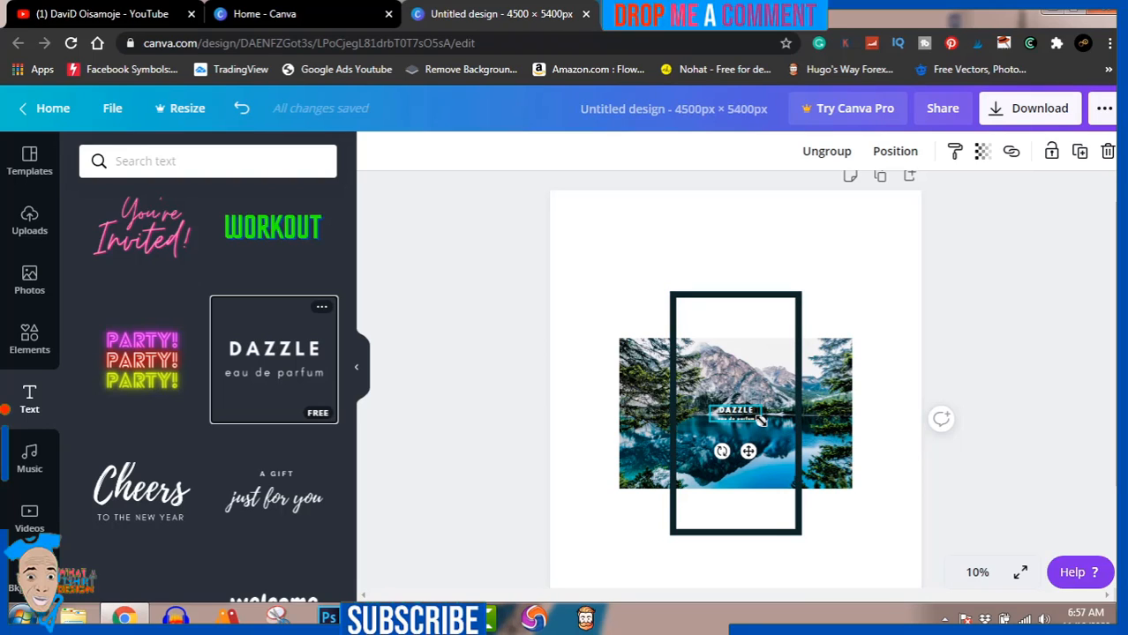
{"action": "left_click_drag", "start_coordinate": [817, 477], "coordinate": [886, 525]}
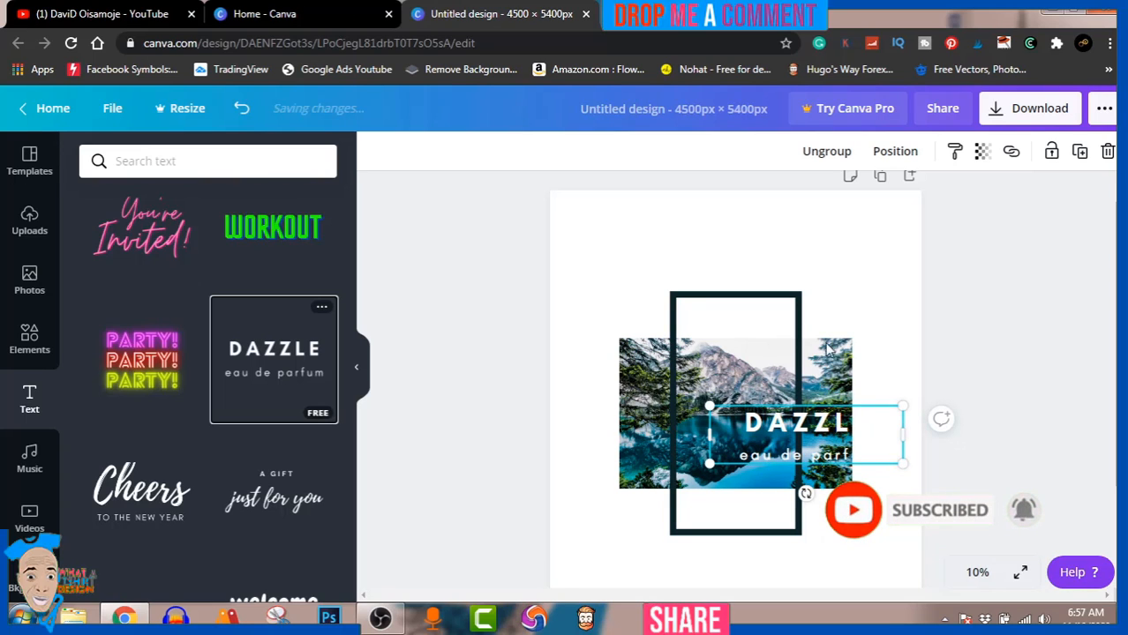
Step: Ungroup the text combination and delete its "eau de parfum" line
{"action": "left_click", "coordinate": [827, 152]}
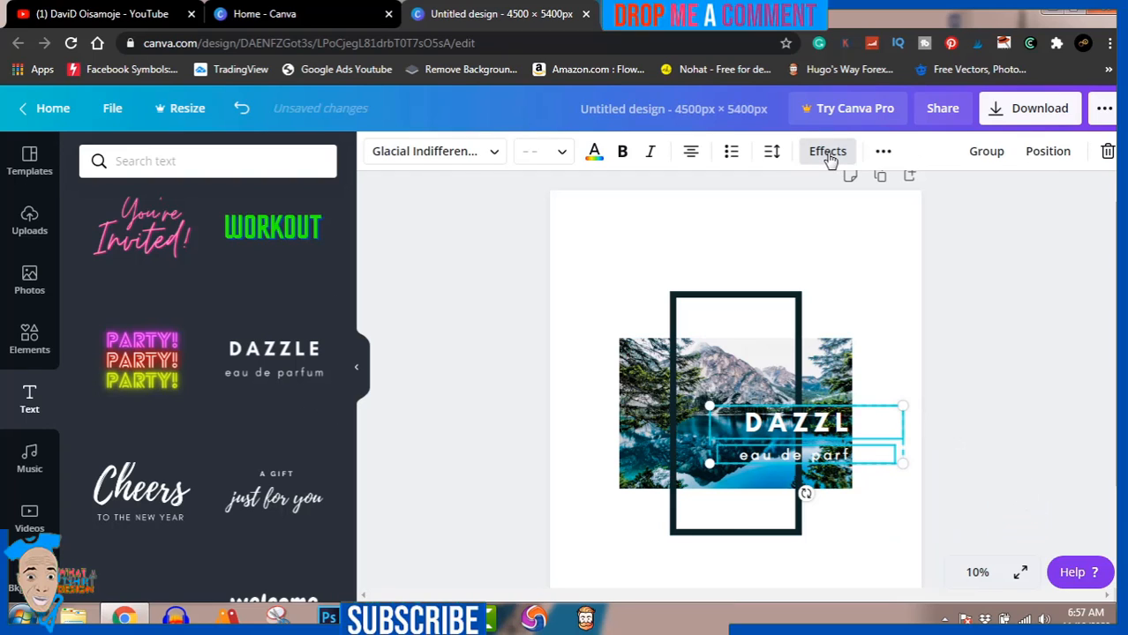
{"action": "left_click", "coordinate": [1051, 370]}
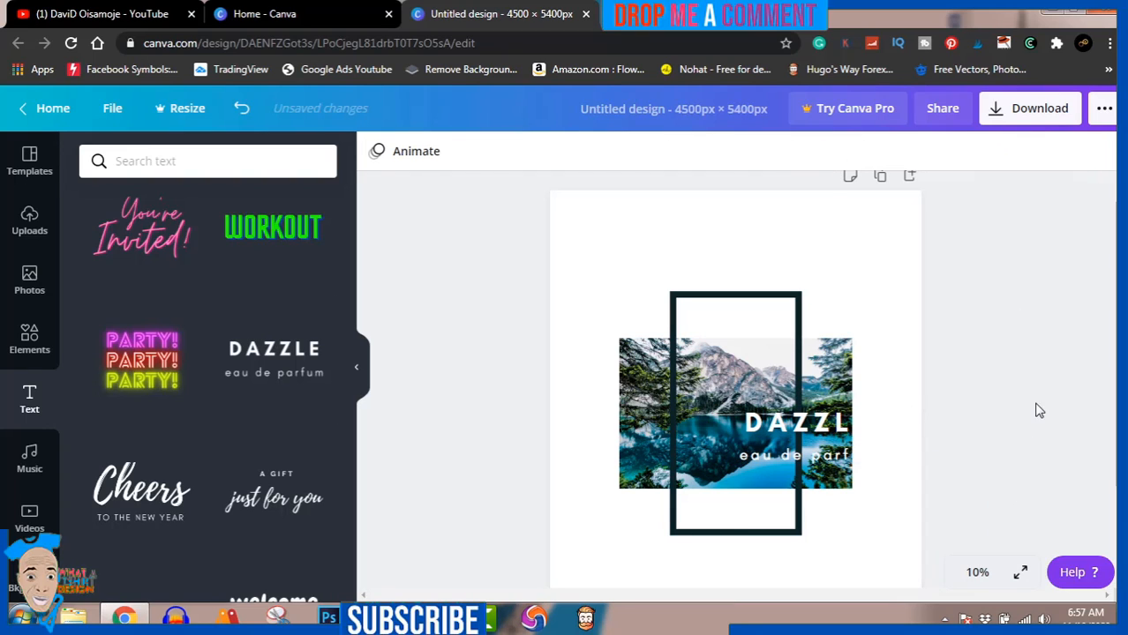
{"action": "left_click", "coordinate": [811, 461]}
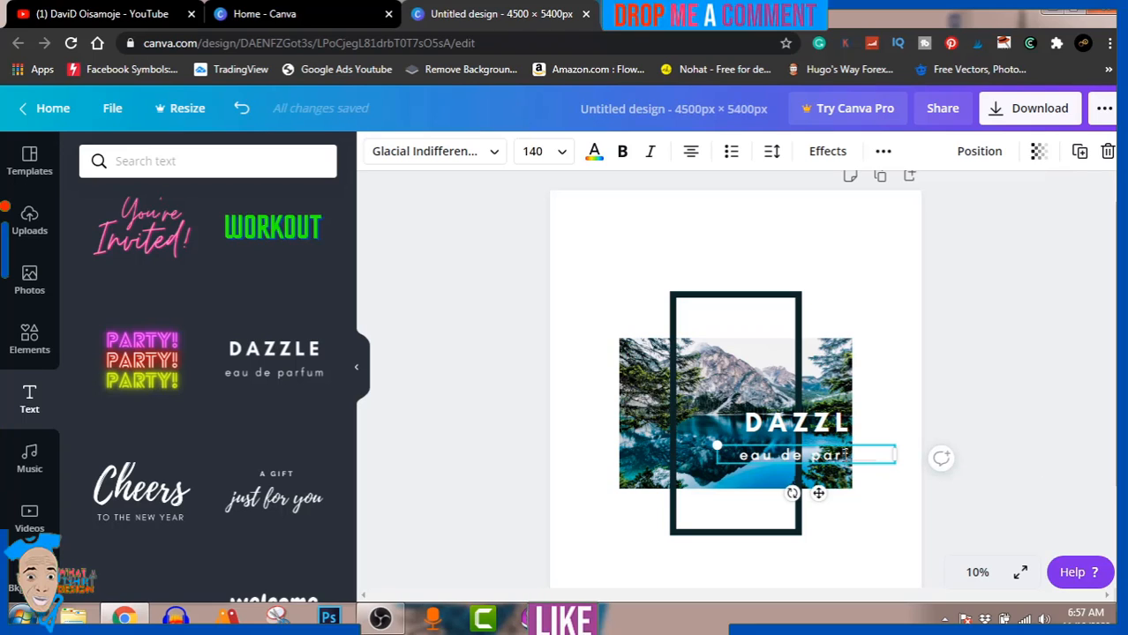
{"action": "left_click", "coordinate": [948, 420]}
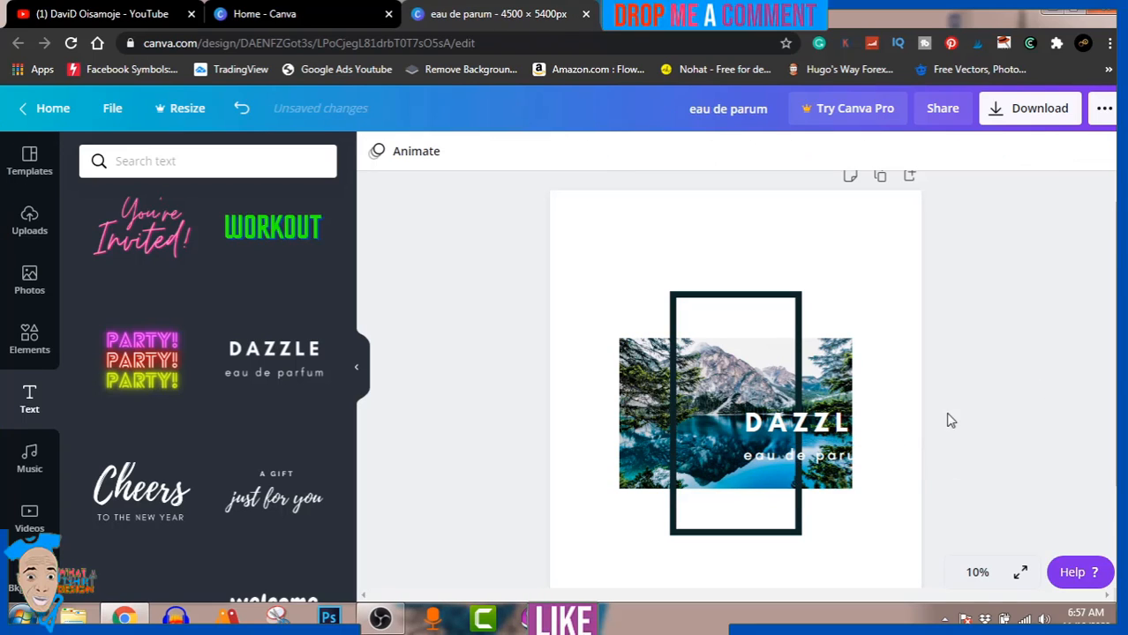
{"action": "scroll", "coordinate": [846, 428], "scroll_direction": "down", "scroll_amount": 1}
{"action": "left_click", "coordinate": [843, 376]}
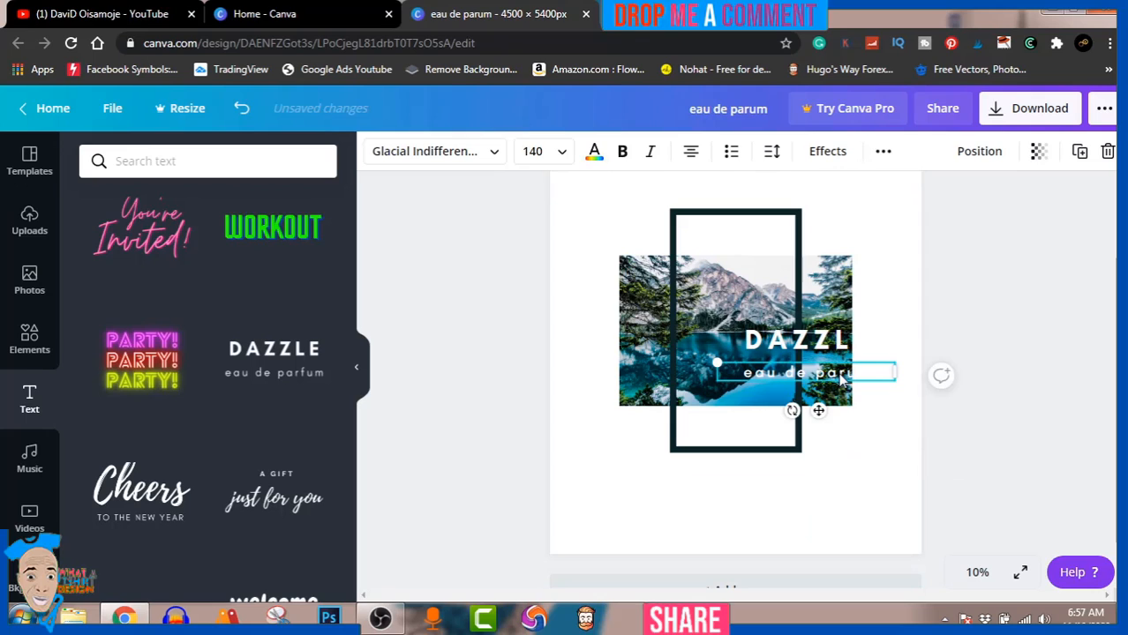
{"action": "key", "text": "Delete"}
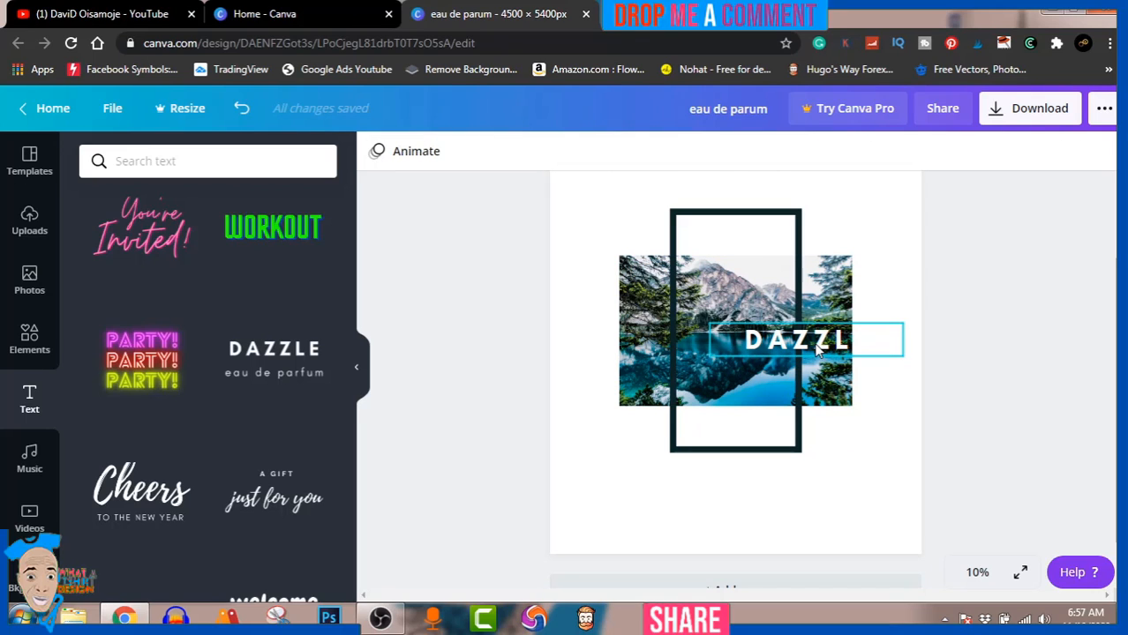
Step: Recolour the DAZZLE text with the frame's dark document colour and move it into the frame's space above the photo
{"action": "left_click", "coordinate": [818, 350]}
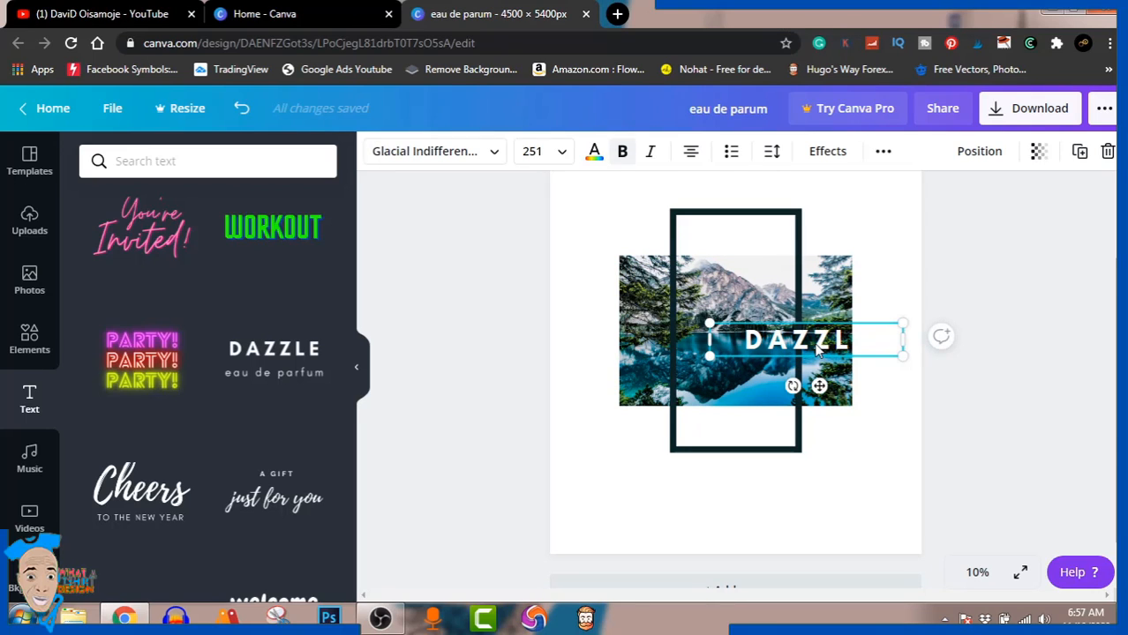
{"action": "left_click", "coordinate": [594, 151]}
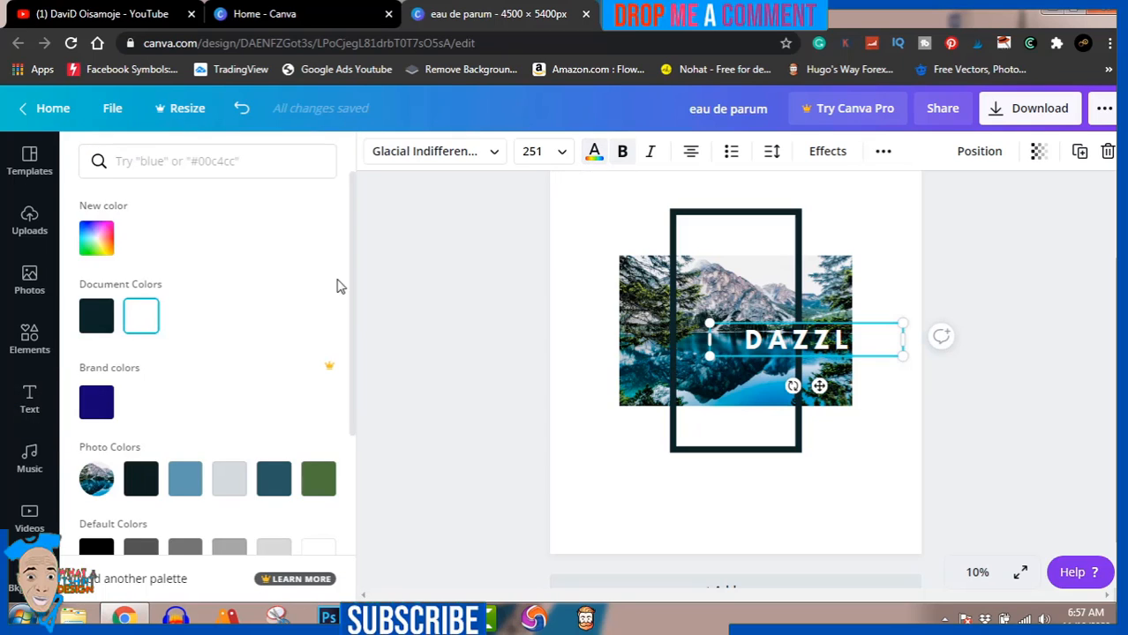
{"action": "left_click", "coordinate": [97, 320]}
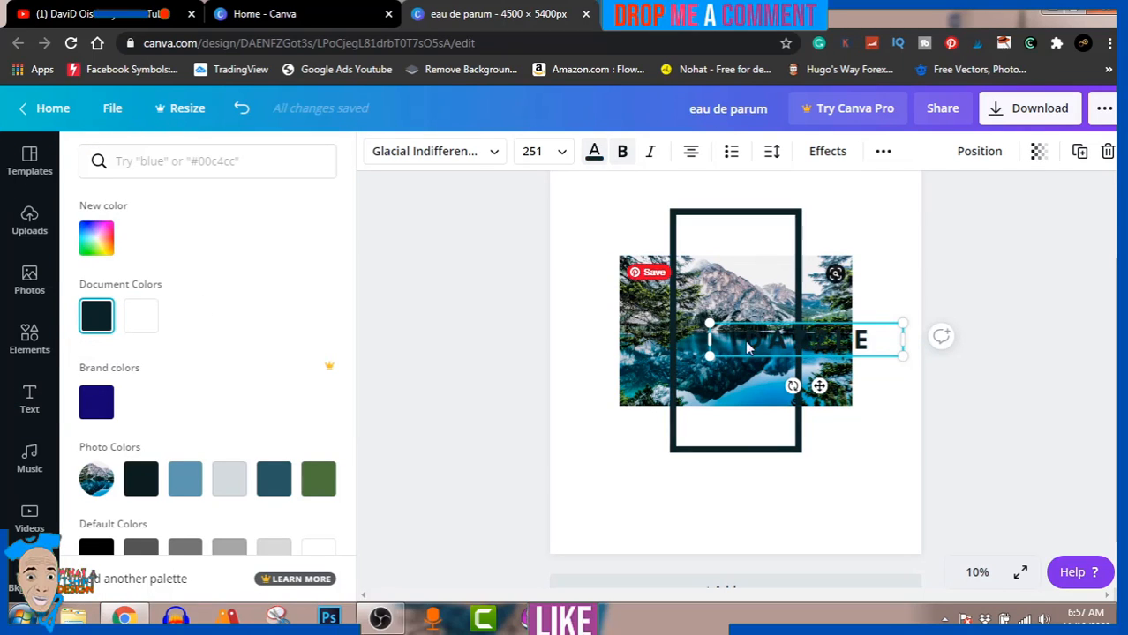
{"action": "left_click_drag", "start_coordinate": [773, 343], "coordinate": [695, 253]}
{"action": "left_click", "coordinate": [815, 275]}
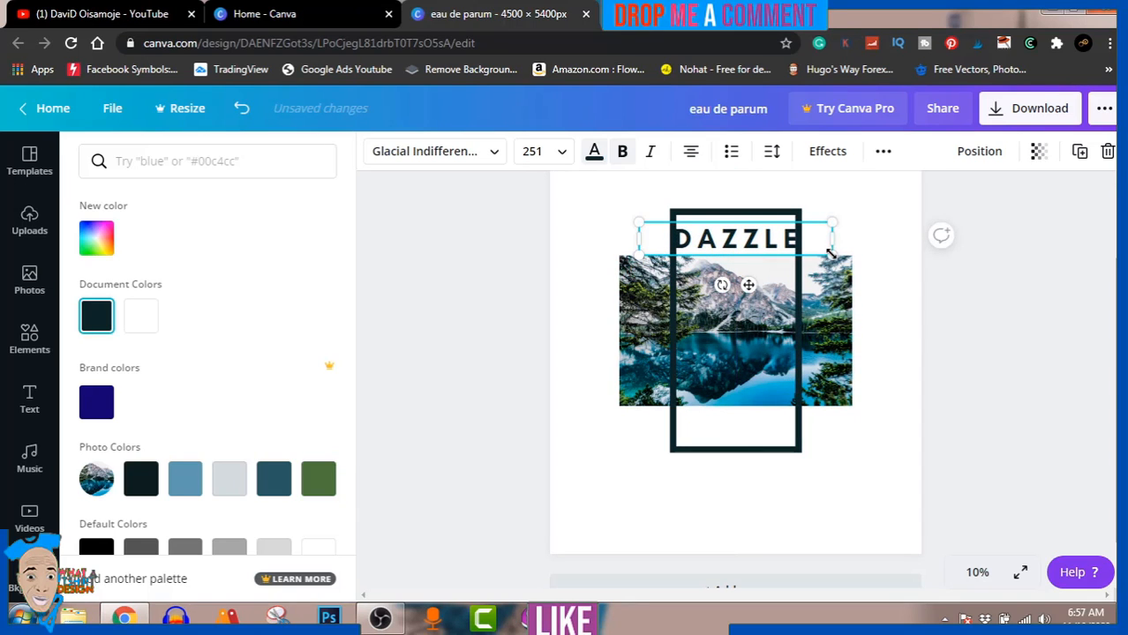
Step: Shrink the DAZZLE text to size 221 and replace its wording with "SAVE"
{"action": "left_click_drag", "start_coordinate": [830, 253], "coordinate": [776, 240]}
{"action": "double_click", "coordinate": [760, 244]}
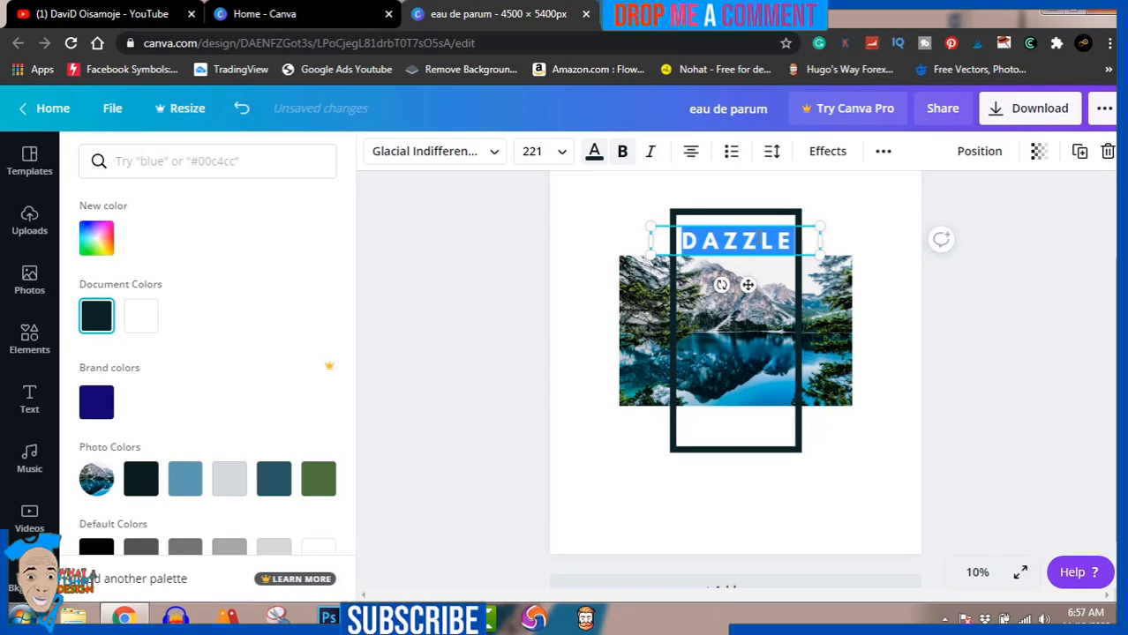
{"action": "type", "text": "SAVE"}
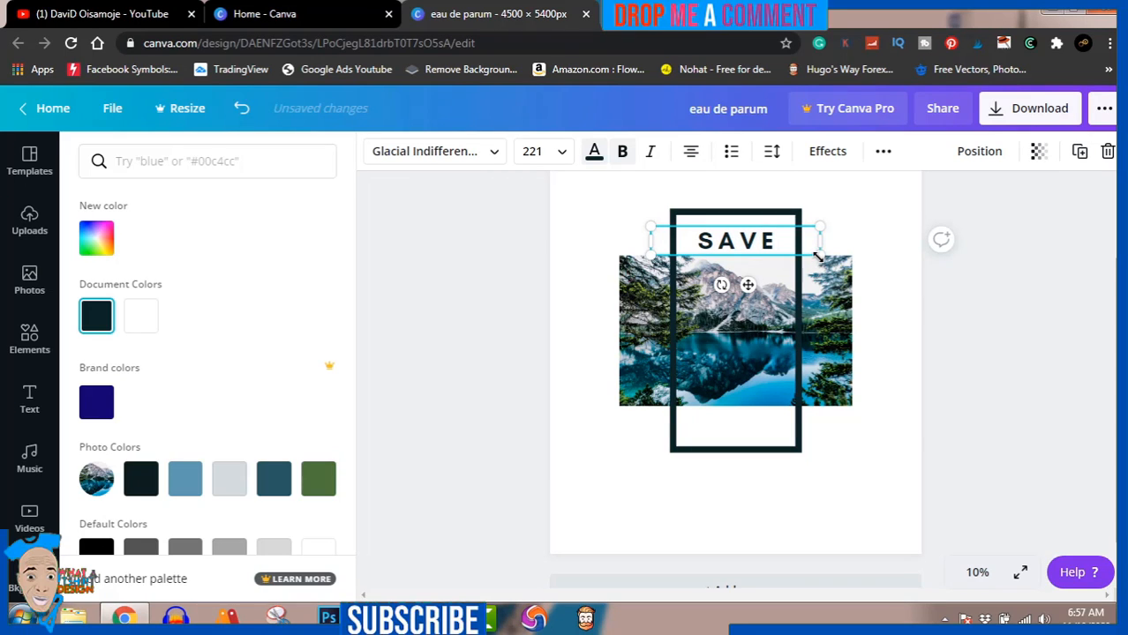
Step: Enlarge the SAVE text to size 324 so it spans the frame's inner width, and centre it in the space above the photo
{"action": "left_click_drag", "start_coordinate": [817, 256], "coordinate": [857, 260]}
{"action": "left_click", "coordinate": [1060, 272]}
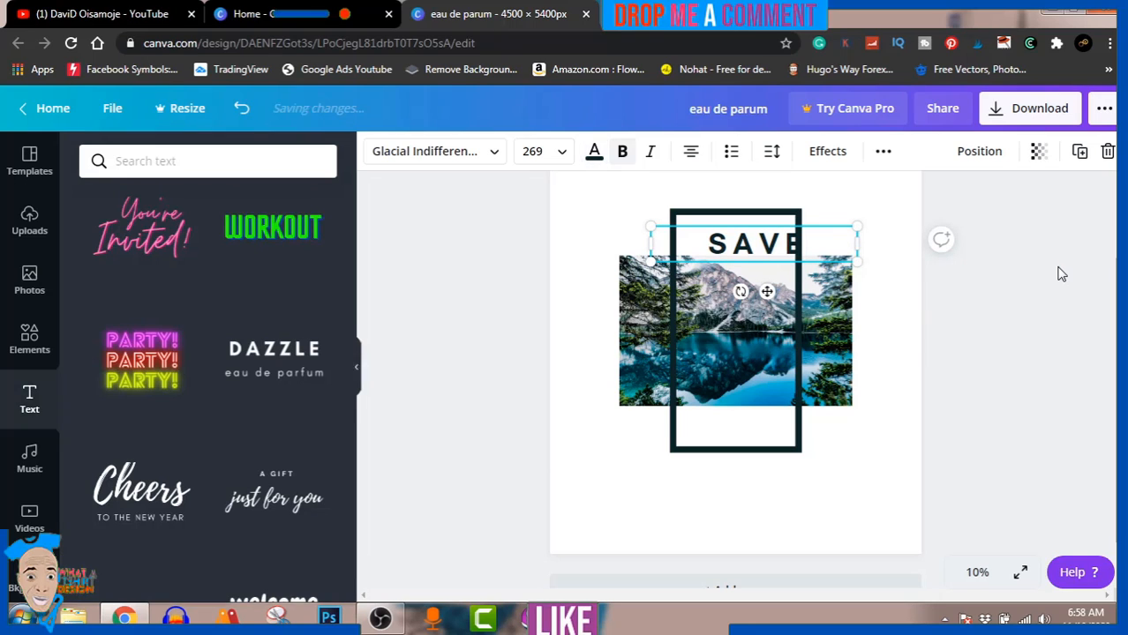
{"action": "left_click", "coordinate": [995, 372]}
{"action": "left_click_drag", "start_coordinate": [773, 253], "coordinate": [748, 235]}
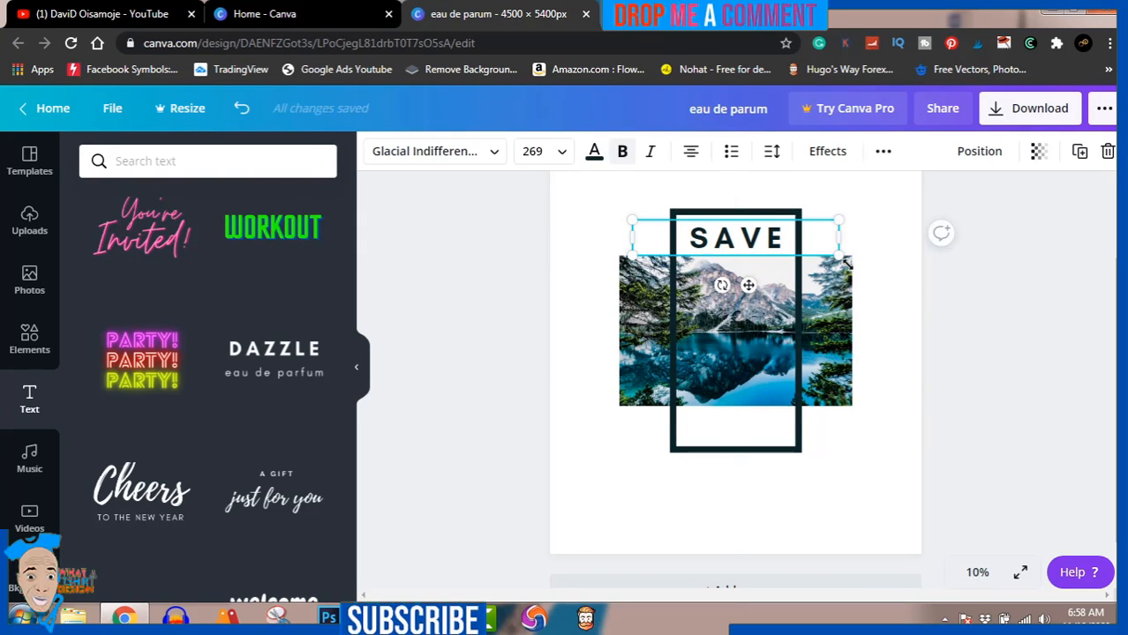
{"action": "left_click_drag", "start_coordinate": [839, 257], "coordinate": [858, 259]}
{"action": "left_click_drag", "start_coordinate": [775, 241], "coordinate": [764, 233]}
{"action": "left_click_drag", "start_coordinate": [848, 257], "coordinate": [871, 265]}
{"action": "left_click_drag", "start_coordinate": [788, 245], "coordinate": [774, 234]}
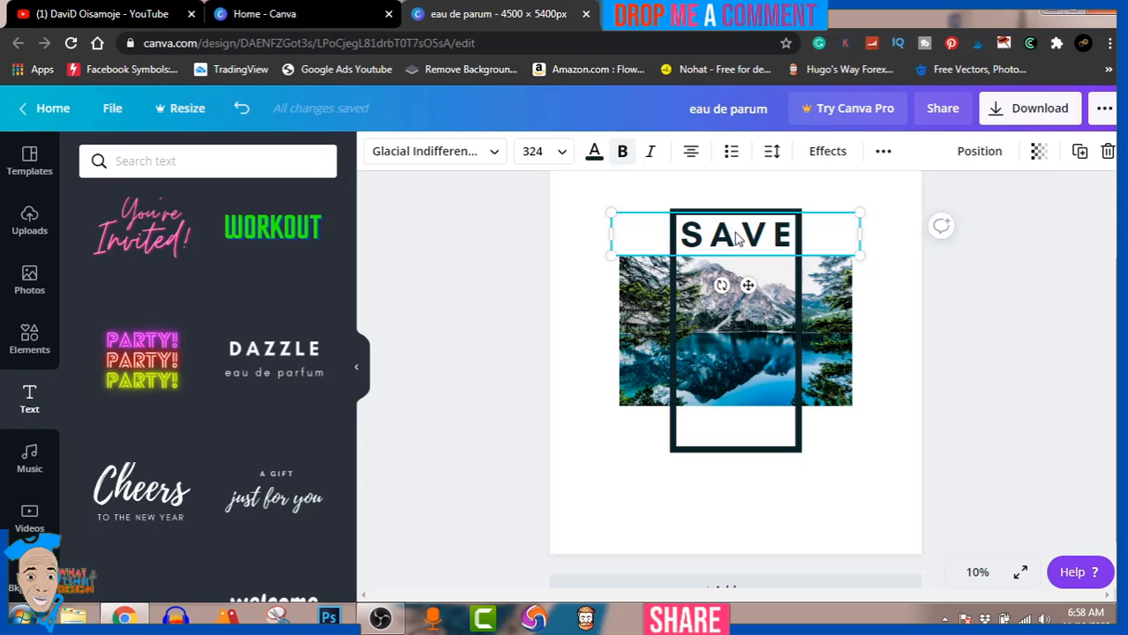
Step: Place a copy of the SAVE text in the frame's space below the photo, centred under the original, and reselect the original
{"action": "left_click_drag", "start_coordinate": [737, 237], "coordinate": [737, 425]}
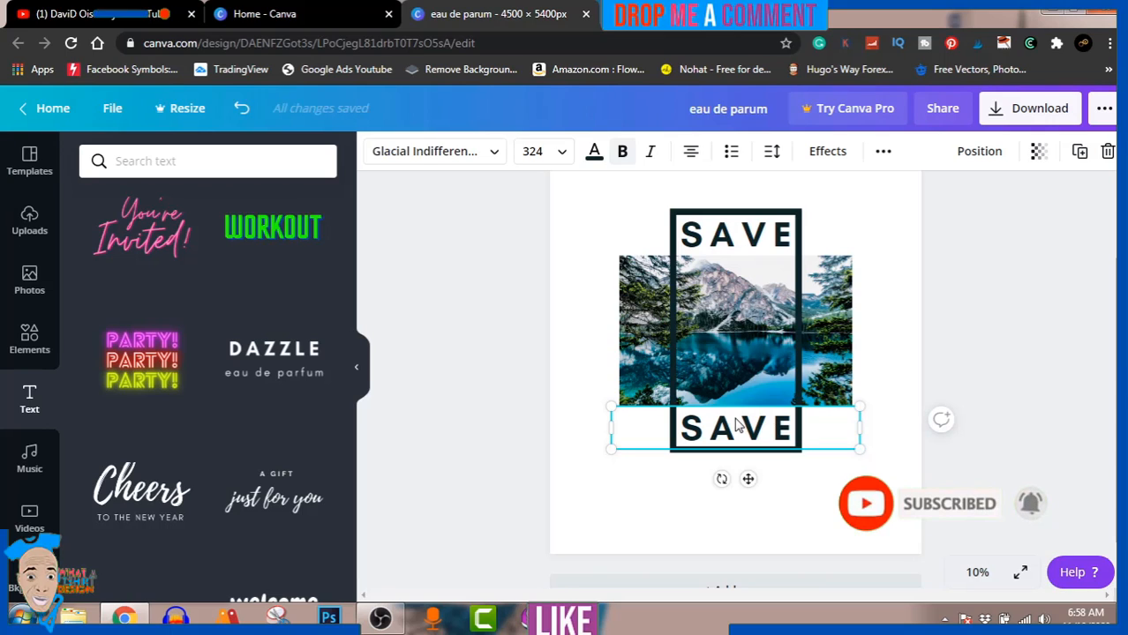
{"action": "left_click", "coordinate": [746, 237]}
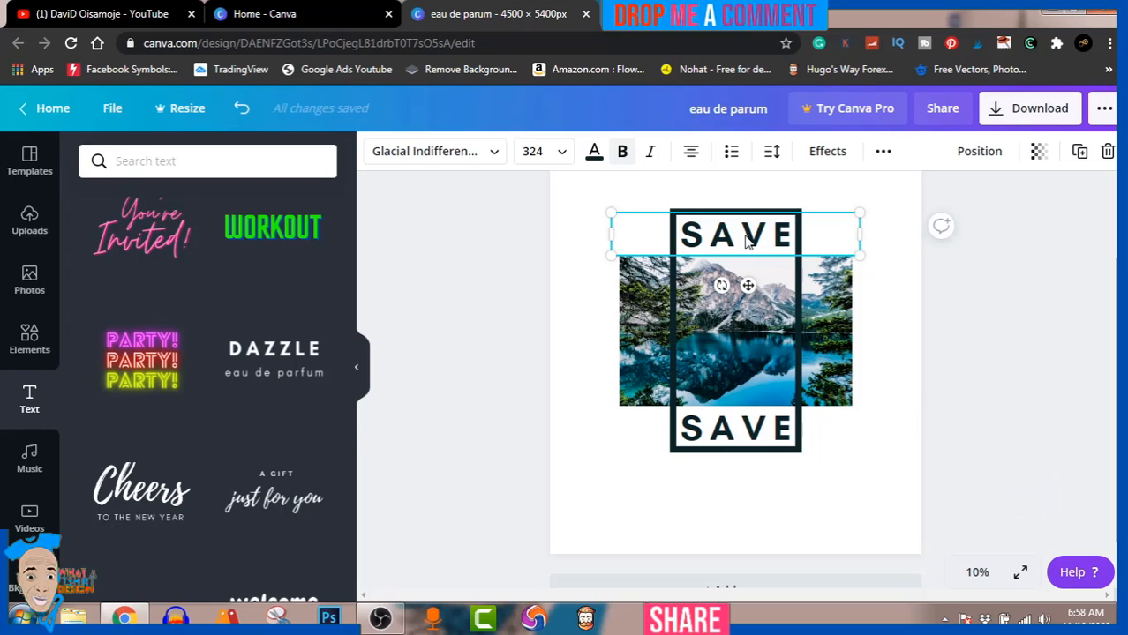
Step: Pull the extra SAVE copy off the one in the frame's space below the photo and delete it
{"action": "left_click", "coordinate": [744, 428]}
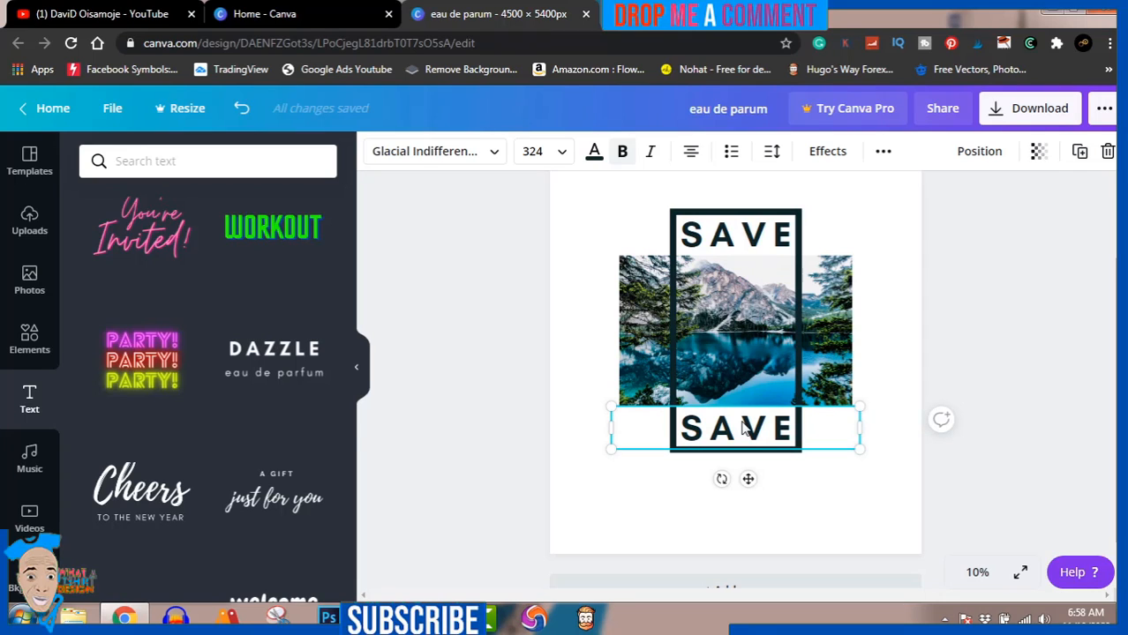
{"action": "left_click_drag", "start_coordinate": [744, 428], "coordinate": [736, 503]}
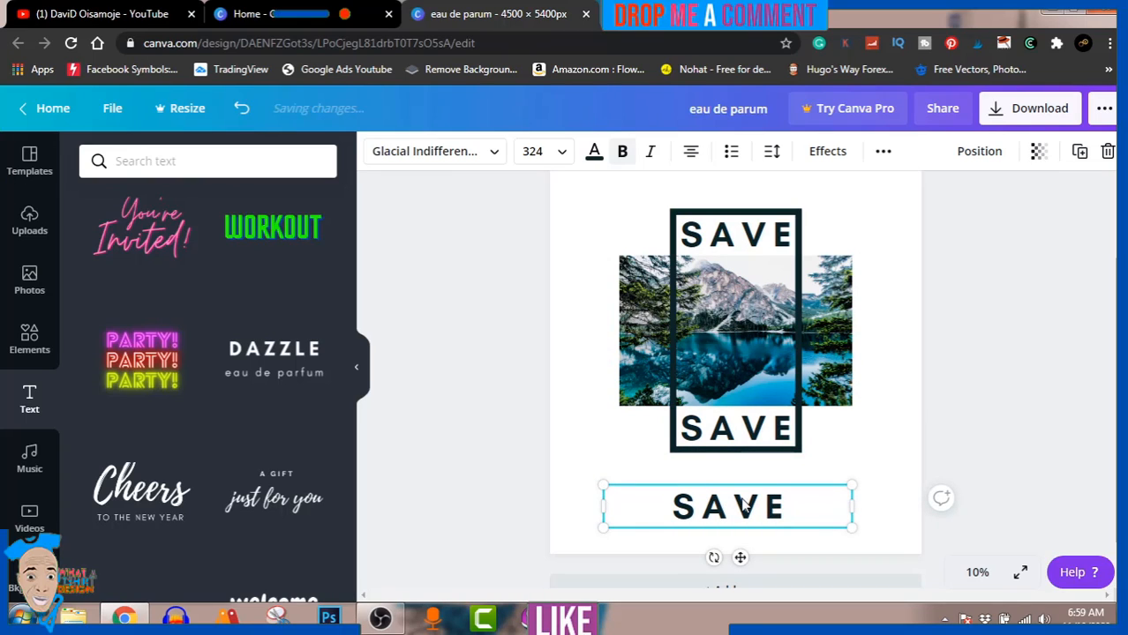
{"action": "key", "text": "Delete"}
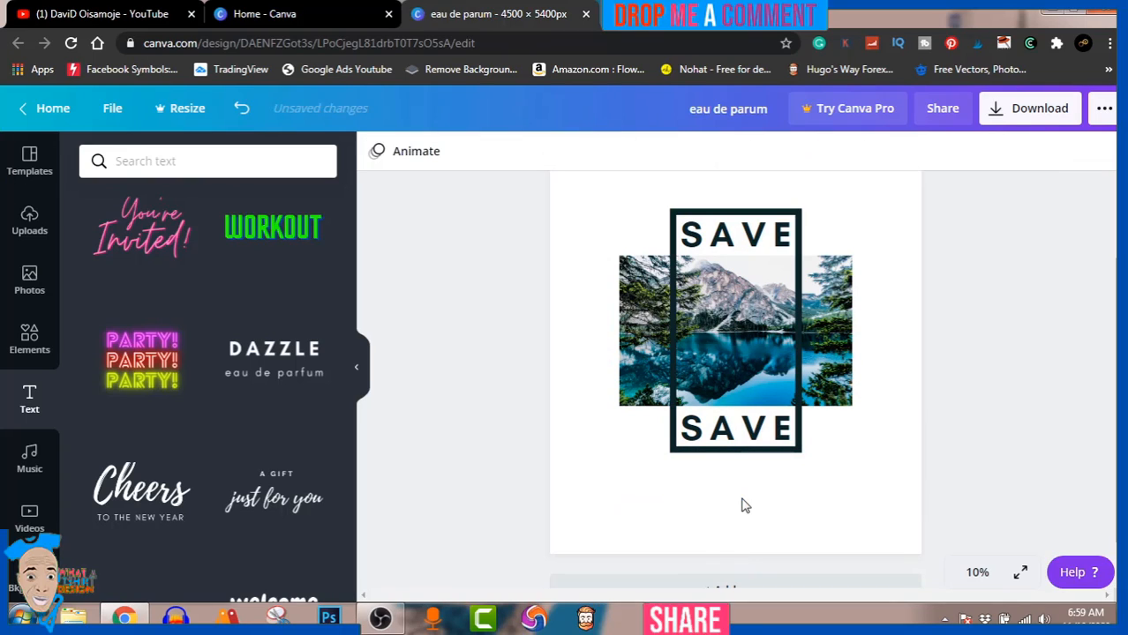
Step: Replace the wording of the SAVE text below the photo with "NATURE"
{"action": "left_click", "coordinate": [729, 431]}
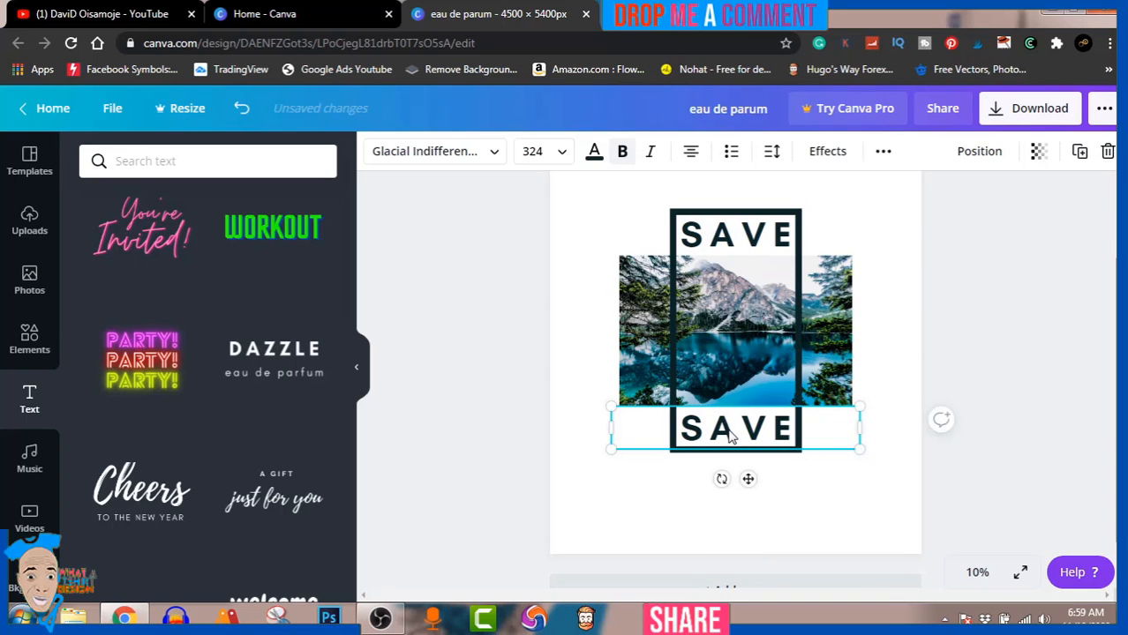
{"action": "double_click", "coordinate": [729, 431]}
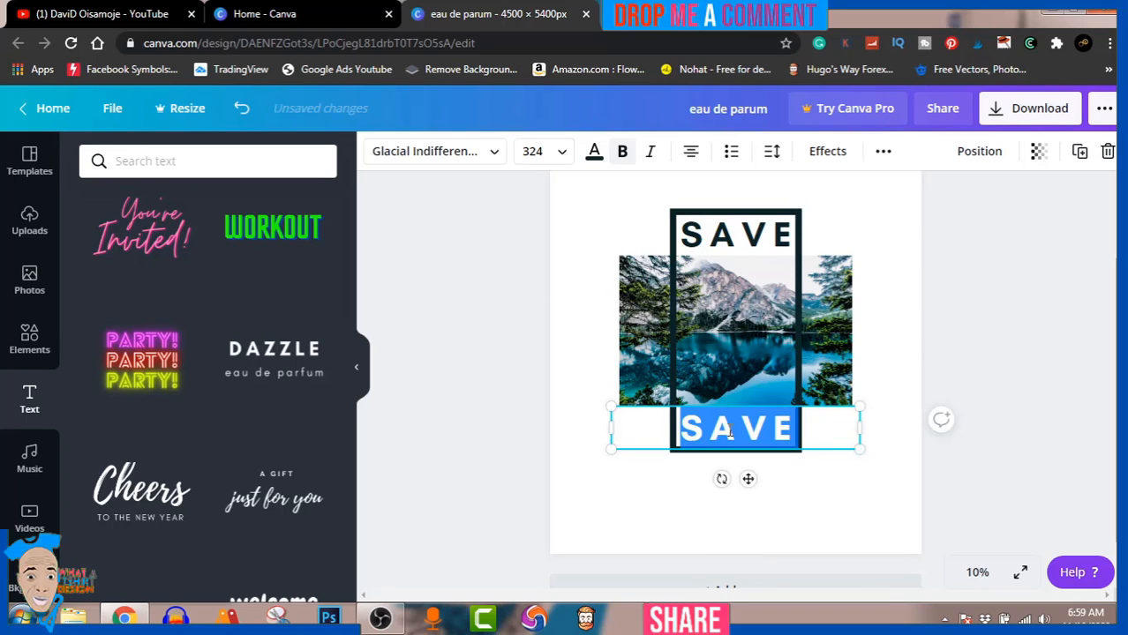
{"action": "type", "text": "N"}
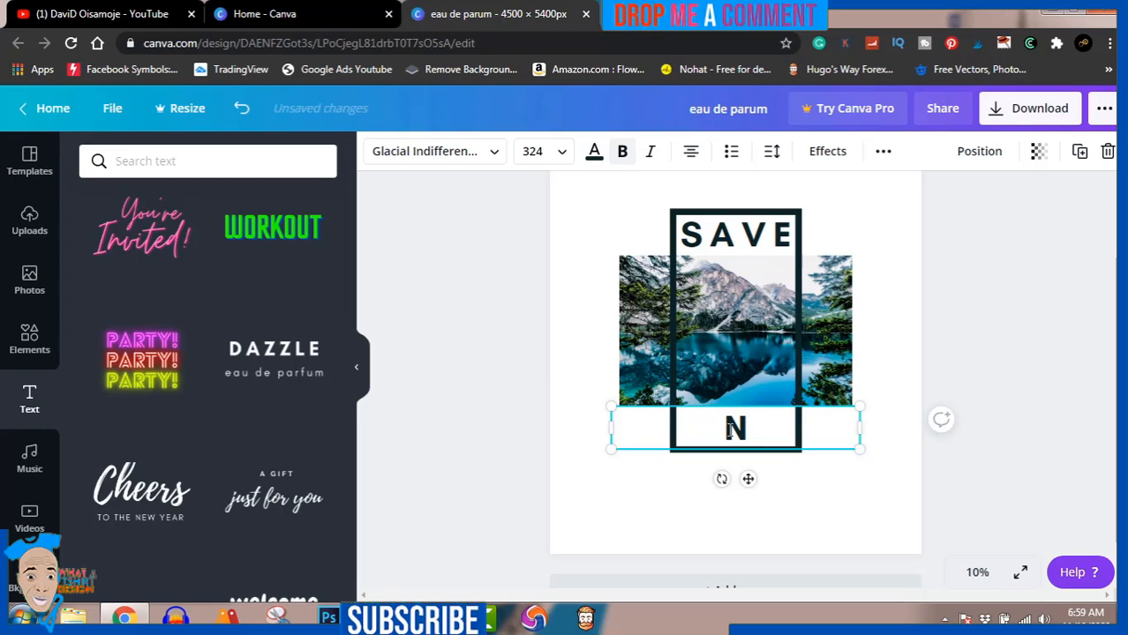
{"action": "type", "text": "A"}
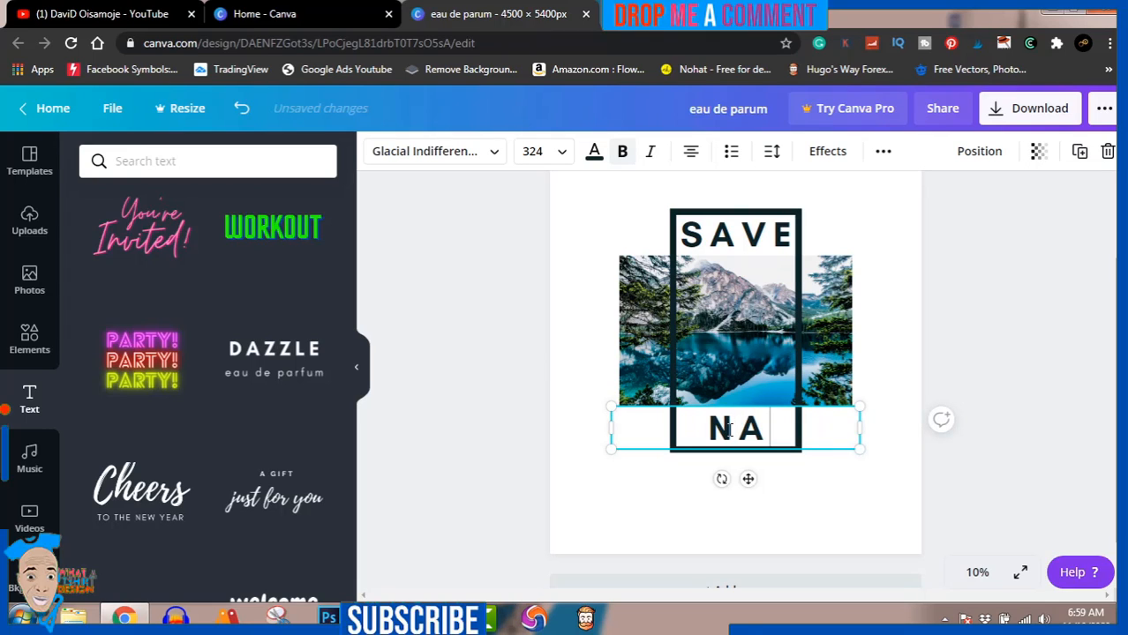
{"action": "type", "text": "TURE"}
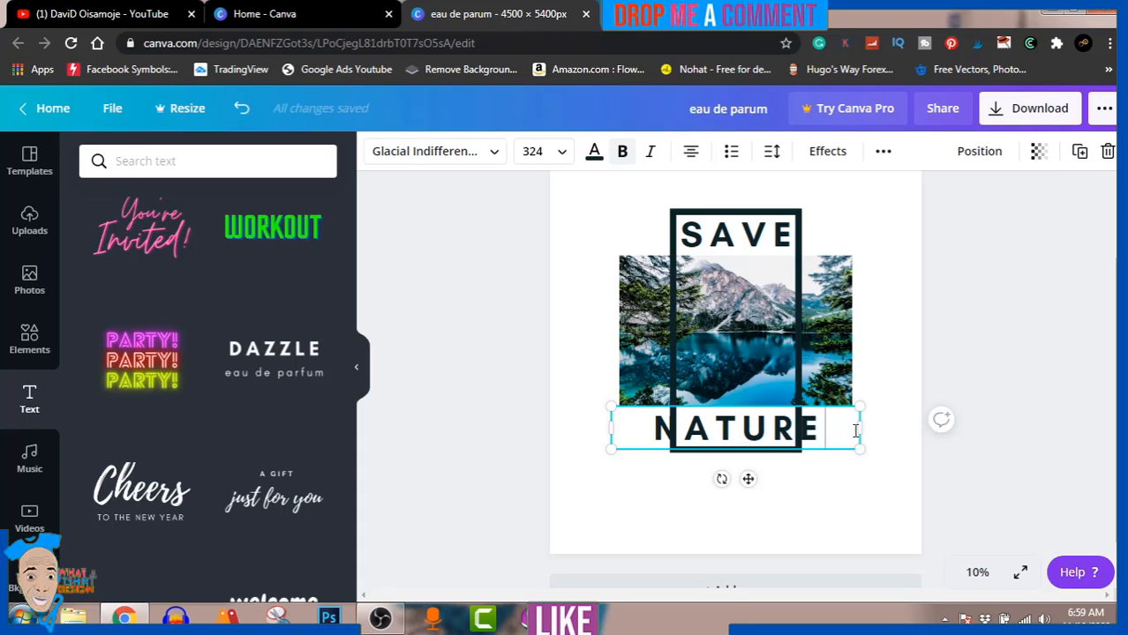
Step: Shrink the NATURE text to size 238 so it fits the frame's inner width, and centre it in the space below the photo
{"action": "left_click_drag", "start_coordinate": [858, 448], "coordinate": [800, 438]}
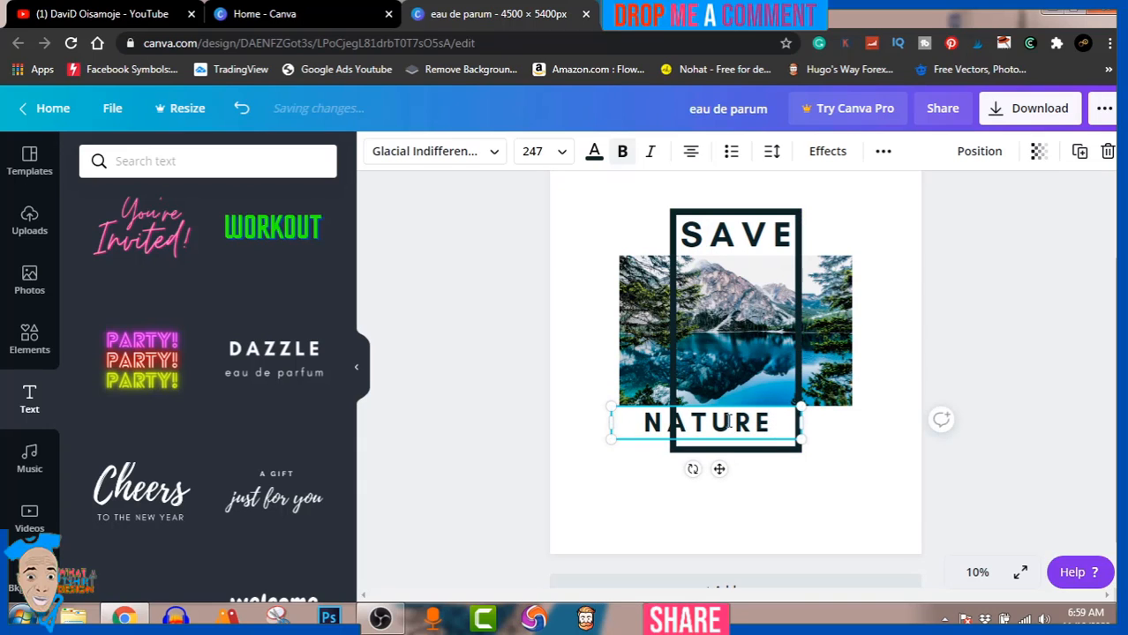
{"action": "left_click", "coordinate": [1027, 433]}
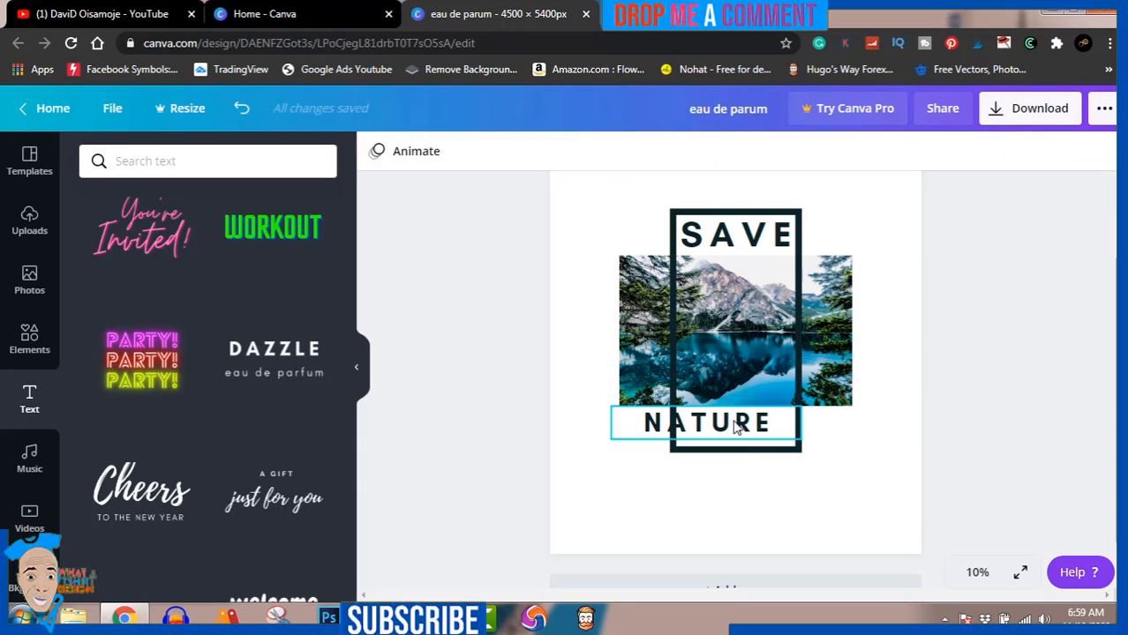
{"action": "left_click_drag", "start_coordinate": [746, 417], "coordinate": [757, 421]}
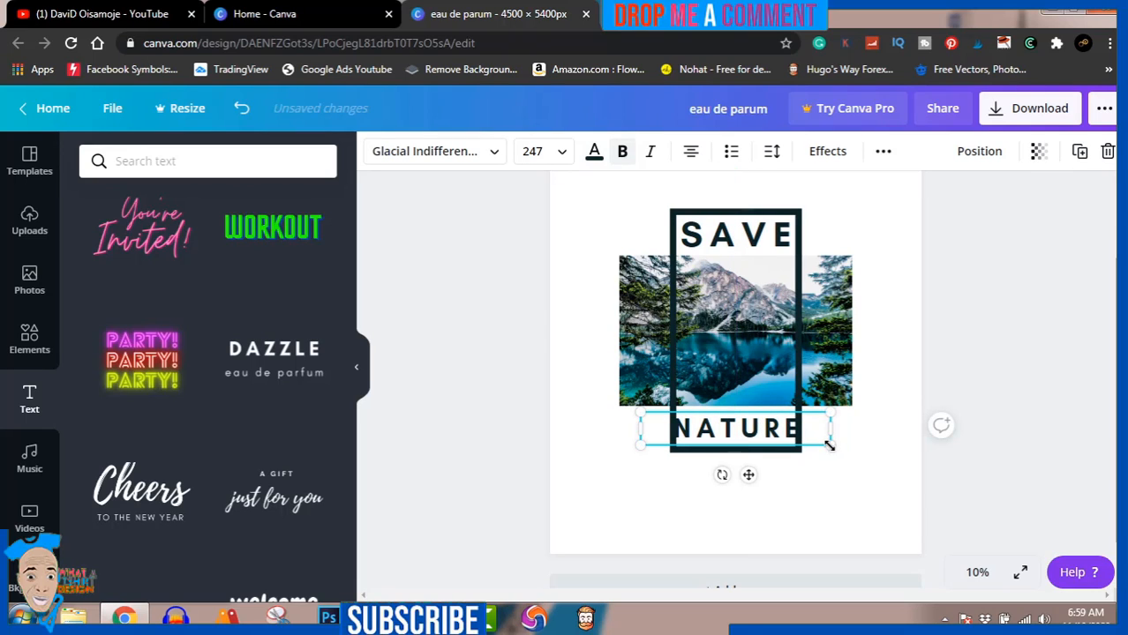
{"action": "left_click_drag", "start_coordinate": [830, 446], "coordinate": [823, 442]}
{"action": "left_click_drag", "start_coordinate": [746, 427], "coordinate": [751, 428]}
{"action": "left_click", "coordinate": [996, 356]}
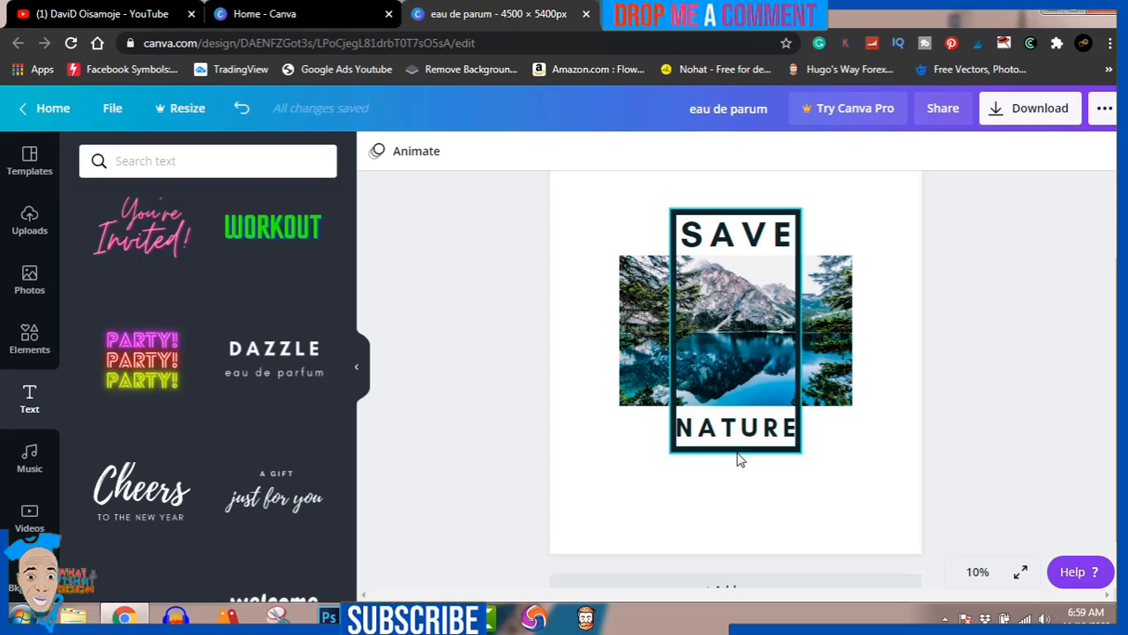
Step: Move the NATURE text up against the photo's lower edge and raise the frame's bottom edge to close the gap beneath the text
{"action": "left_click_drag", "start_coordinate": [737, 442], "coordinate": [733, 425]}
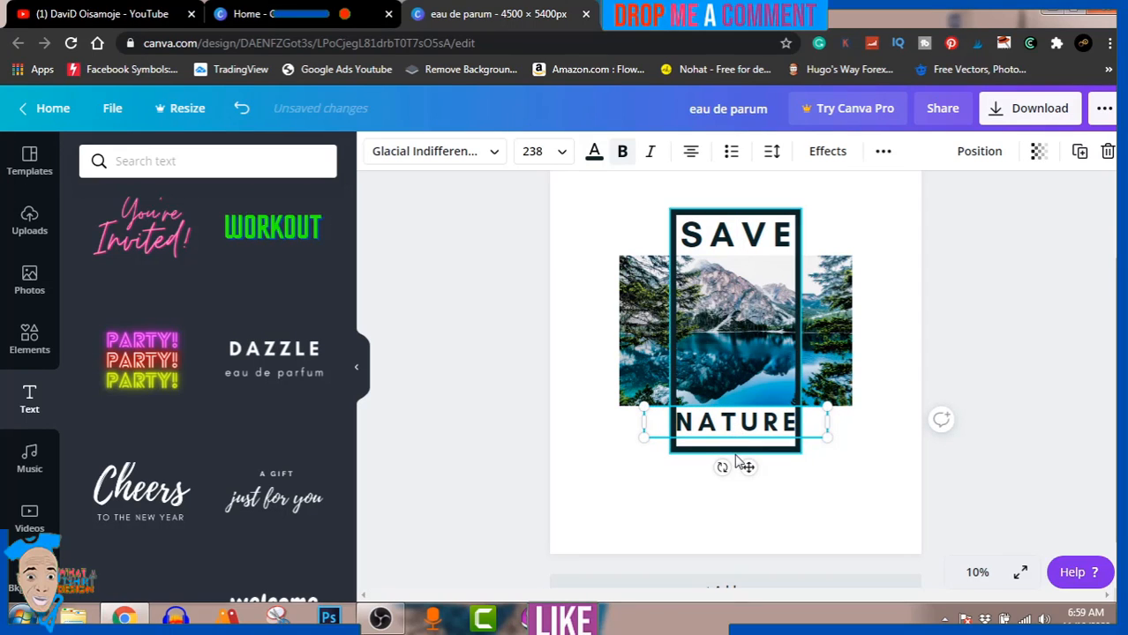
{"action": "left_click", "coordinate": [735, 450]}
{"action": "left_click_drag", "start_coordinate": [736, 450], "coordinate": [736, 447]}
{"action": "left_click", "coordinate": [740, 429]}
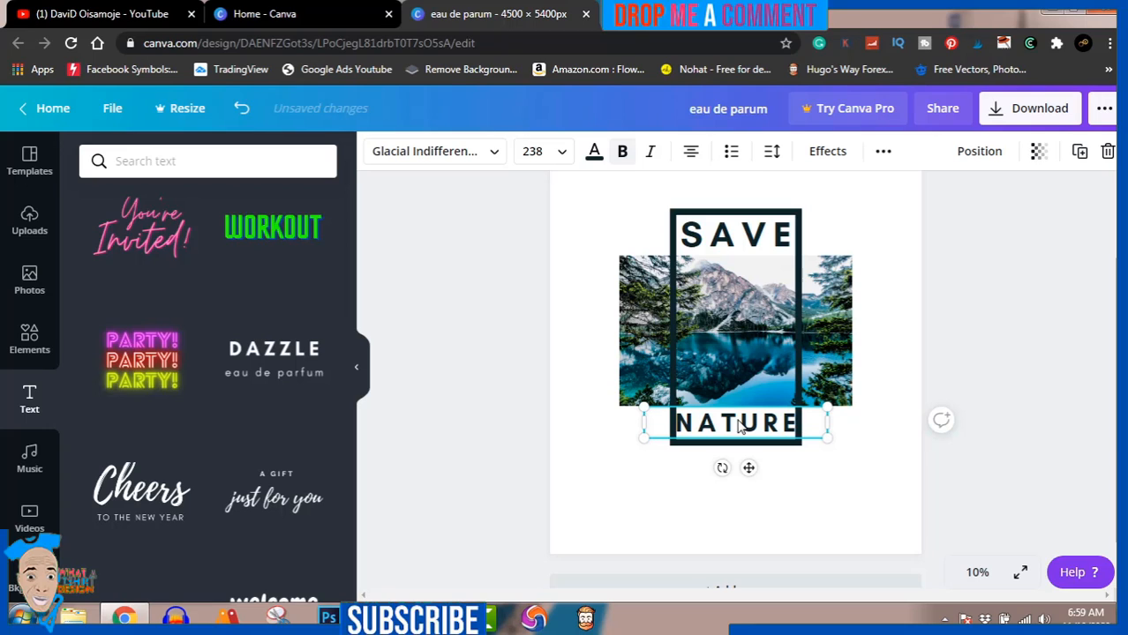
{"action": "left_click", "coordinate": [1055, 310]}
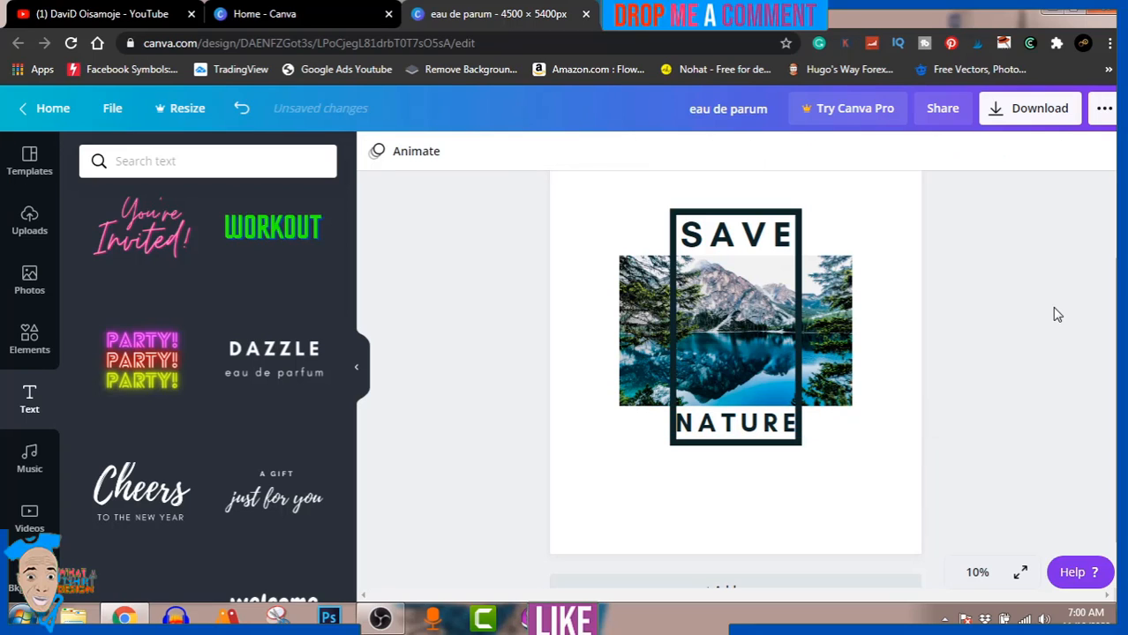
{"action": "scroll", "coordinate": [1103, 380], "scroll_direction": "up", "scroll_amount": 2}
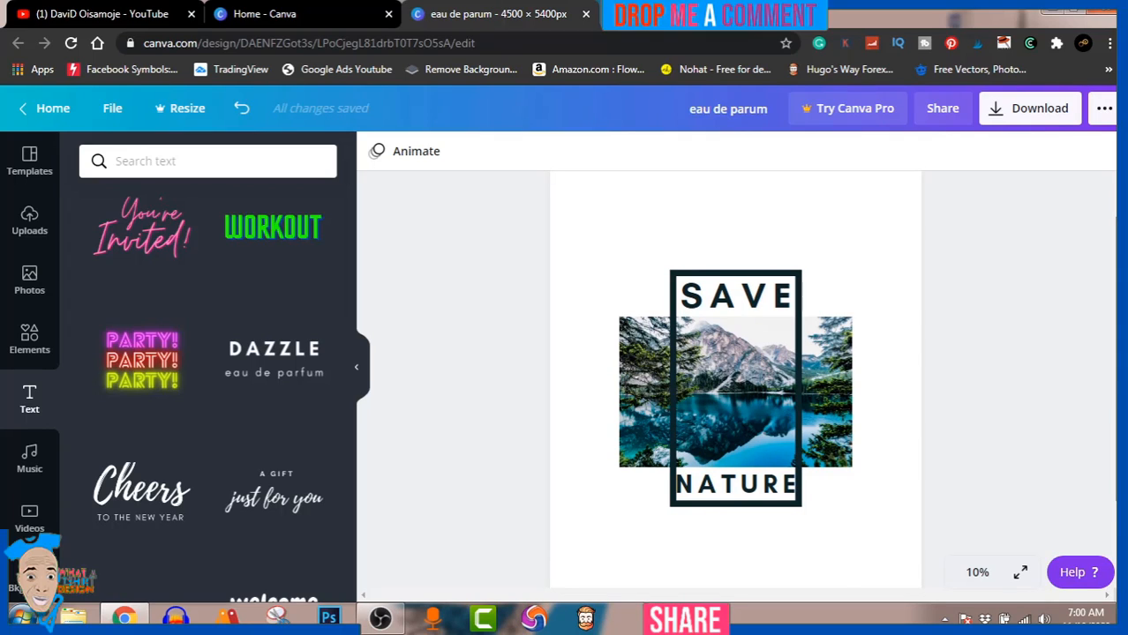
{"action": "left_click", "coordinate": [383, 621]}
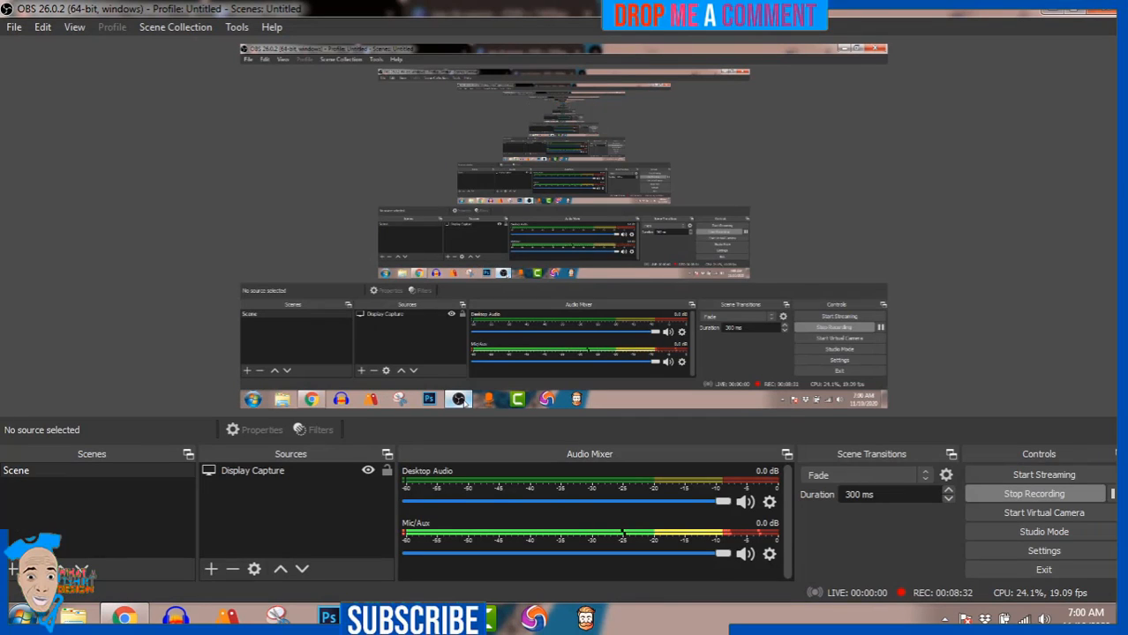
{"action": "left_click", "coordinate": [383, 620]}
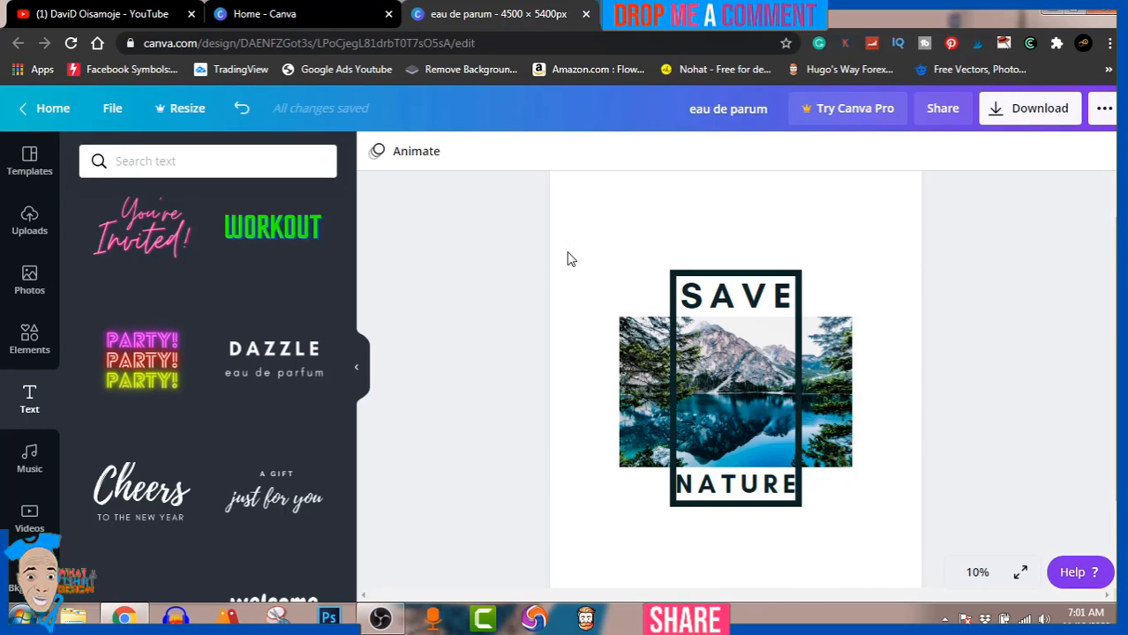
Step: Try the transparent background option, dismiss its offer, and download the design as a standard 4500 × 5400 px PNG, closing the referral dialog
{"action": "left_click", "coordinate": [1034, 122]}
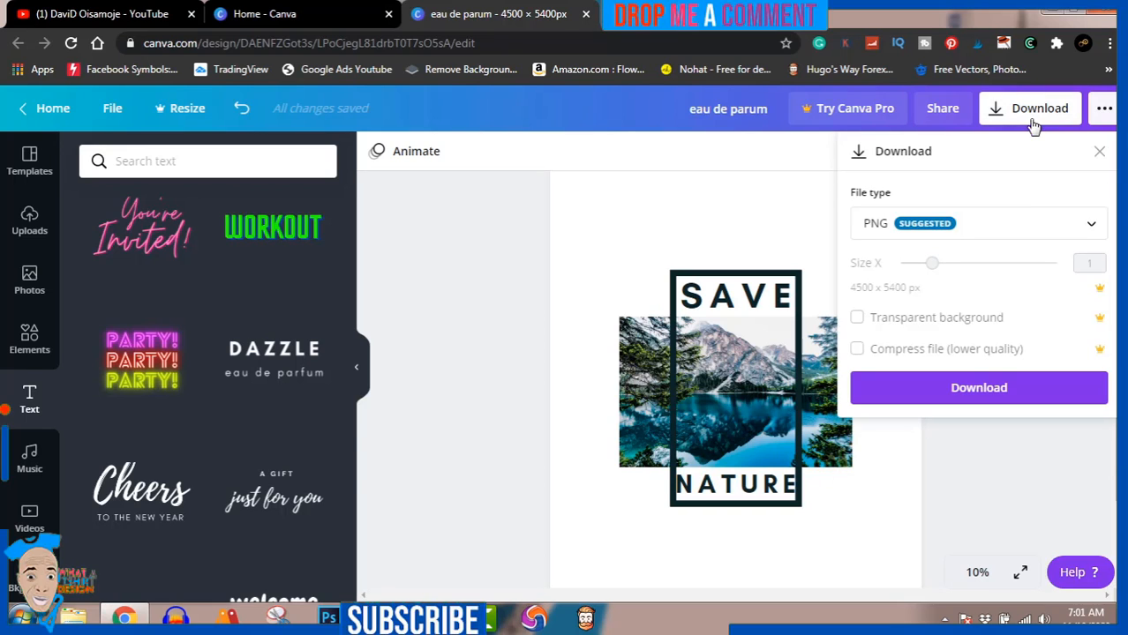
{"action": "left_click", "coordinate": [858, 319]}
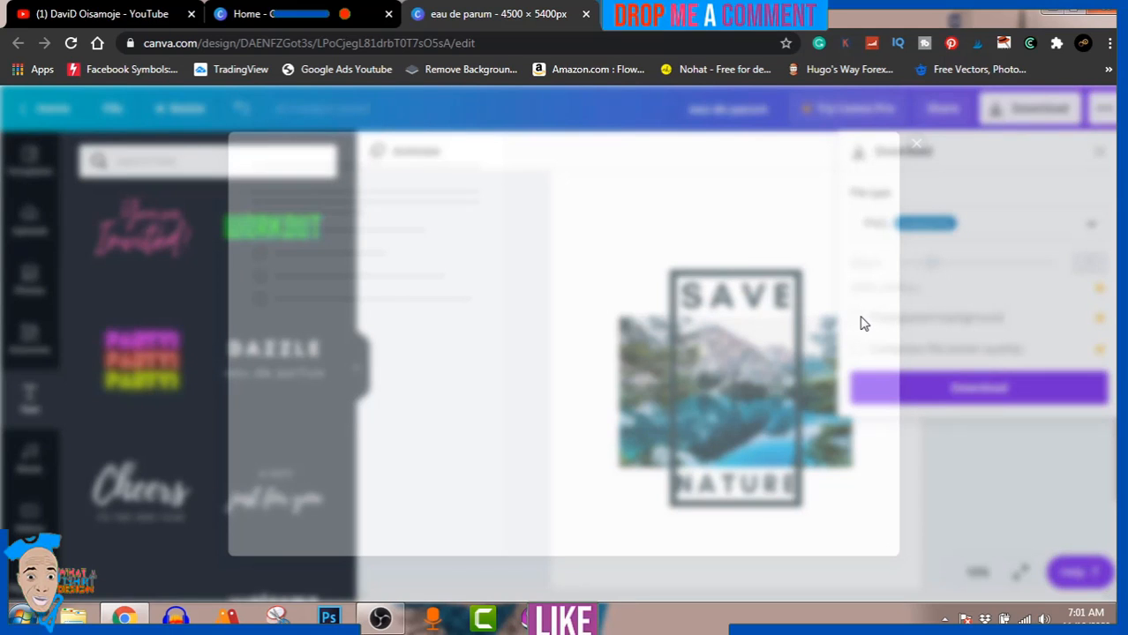
{"action": "left_click", "coordinate": [916, 143]}
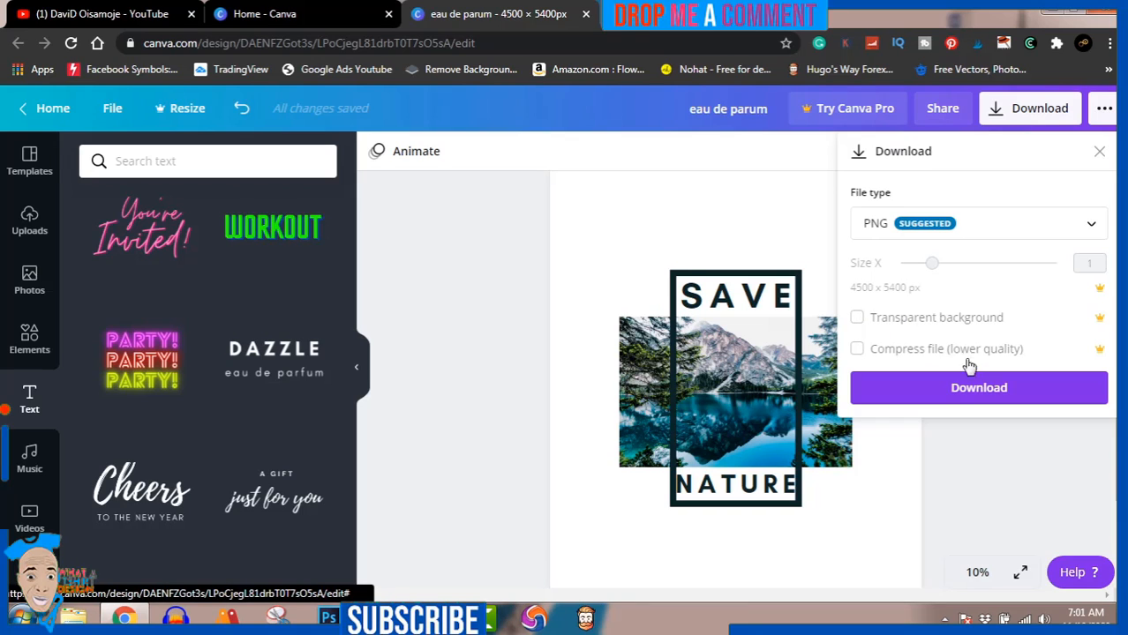
{"action": "left_click", "coordinate": [980, 395]}
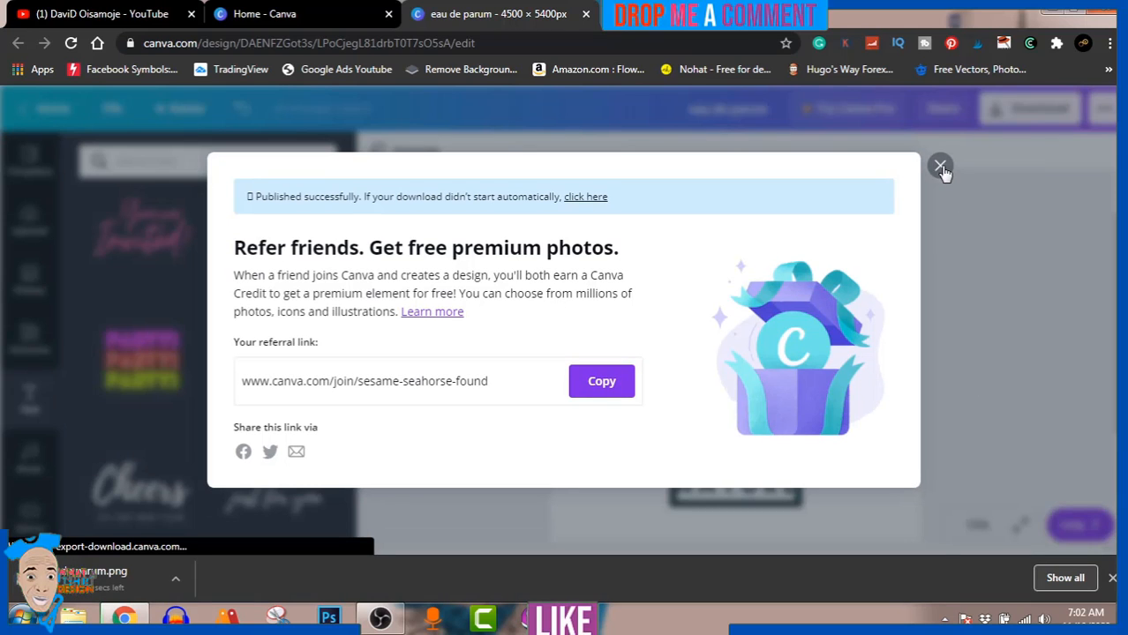
{"action": "left_click", "coordinate": [940, 166]}
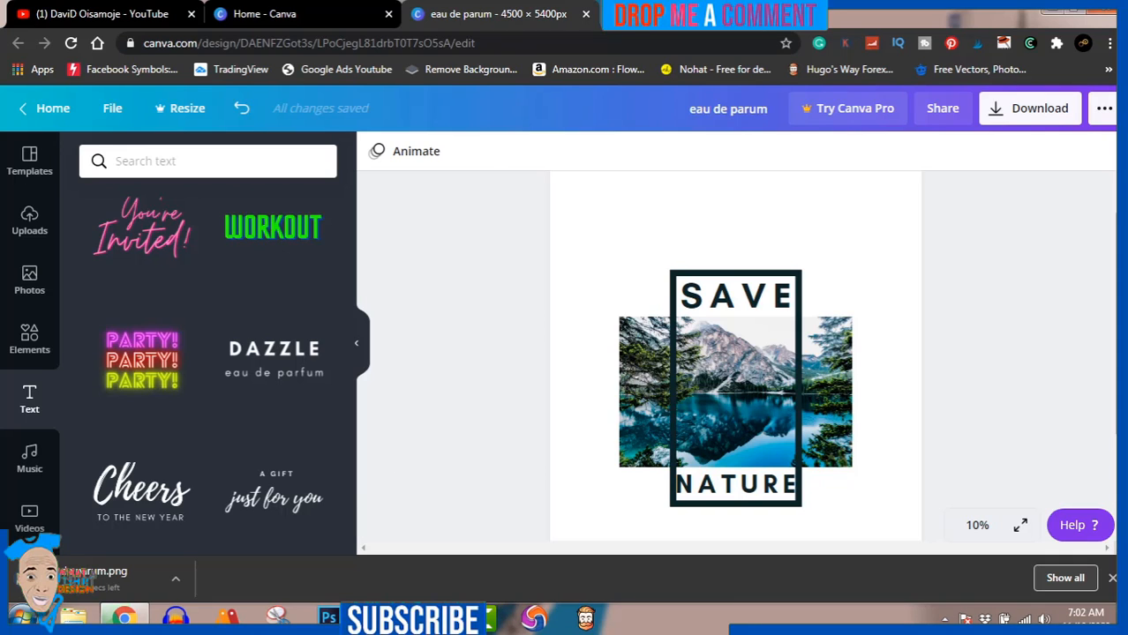
{"action": "left_click", "coordinate": [380, 618]}
{"action": "left_click", "coordinate": [381, 618]}
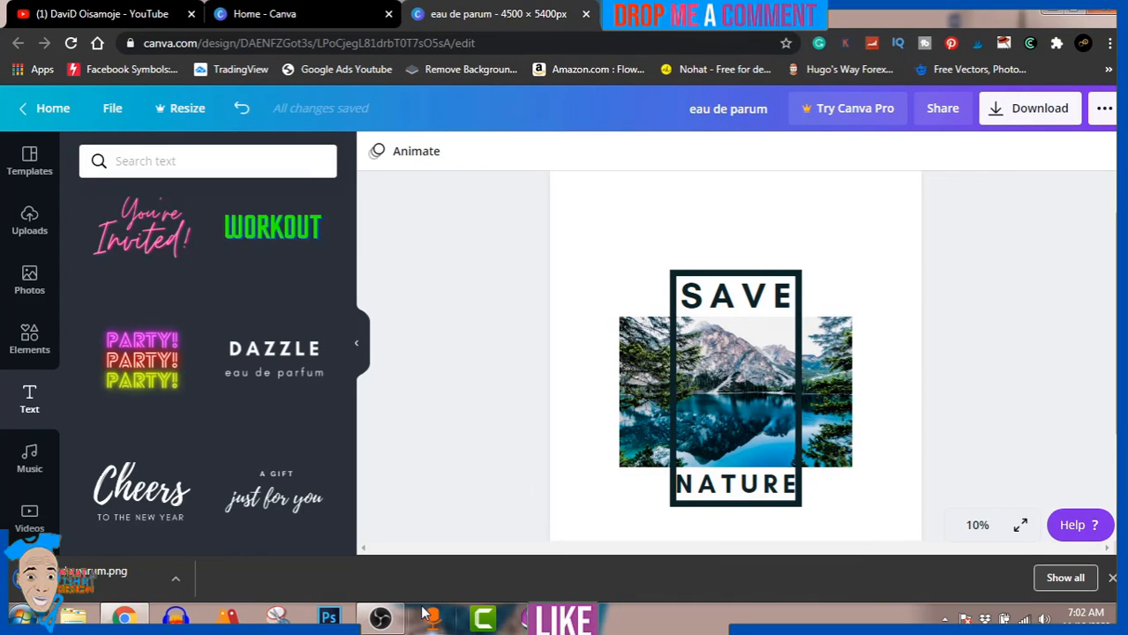
{"action": "mouse_move", "coordinate": [395, 623]}
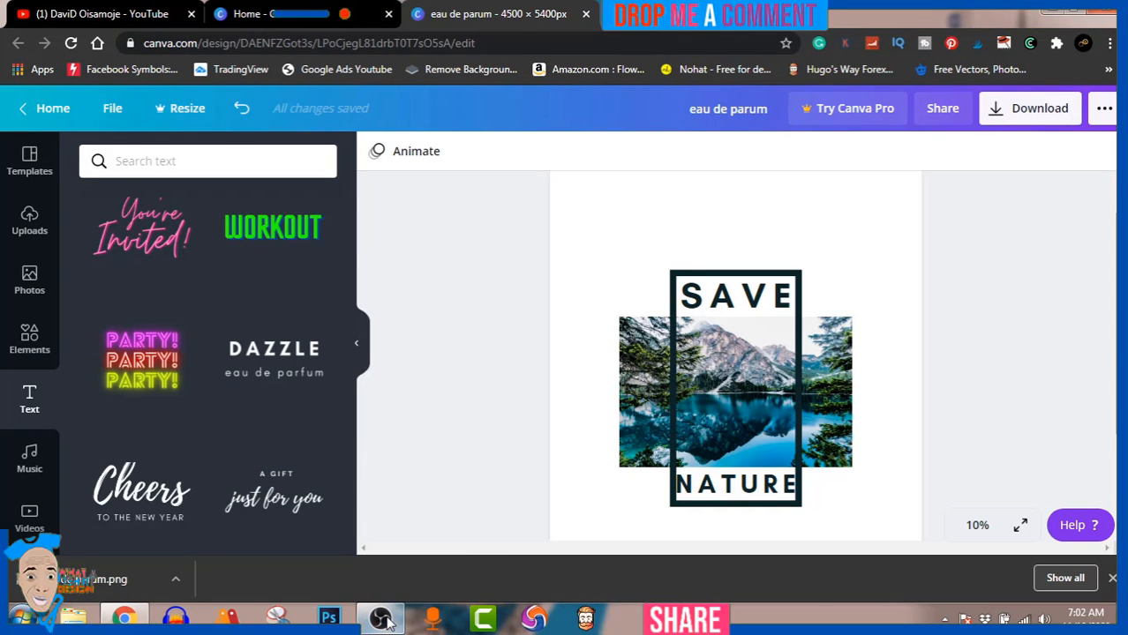
{"action": "left_click", "coordinate": [382, 621]}
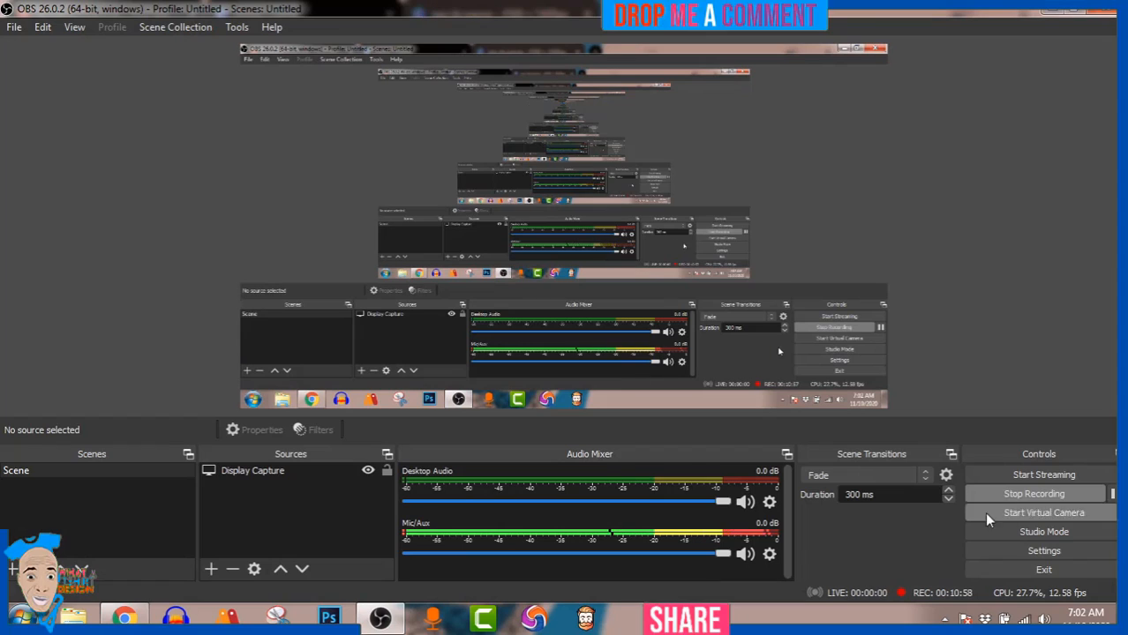